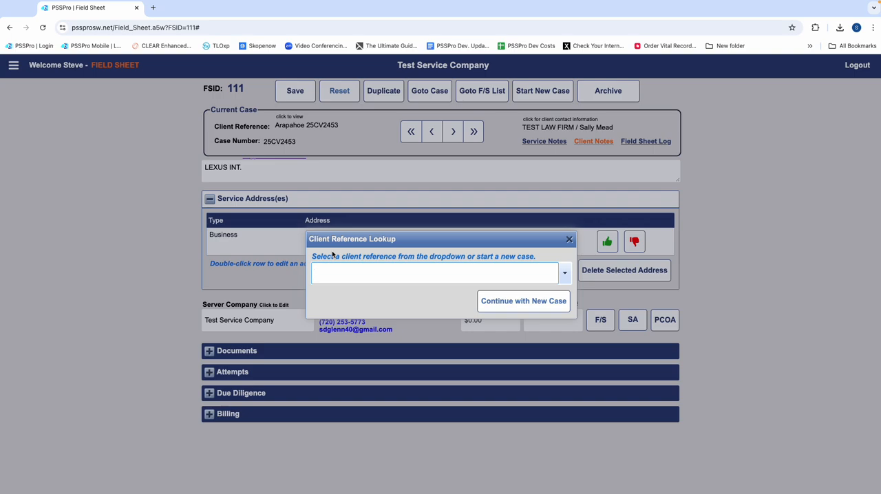
text(BOULDER)
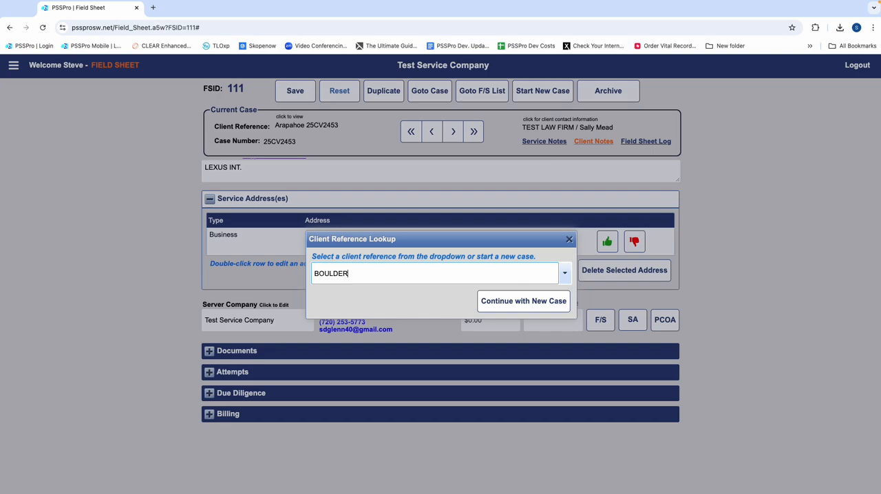
key(BackSpace)
key(BackSpace)
key(BackSpace)
key(BackSpace)
key(BackSpace)
key(BackSpace)
text(oukder)
key(BackSpace)
key(BackSpace)
key(BackSpace)
key(BackSpace)
key(BackSpace)
click(571, 240)
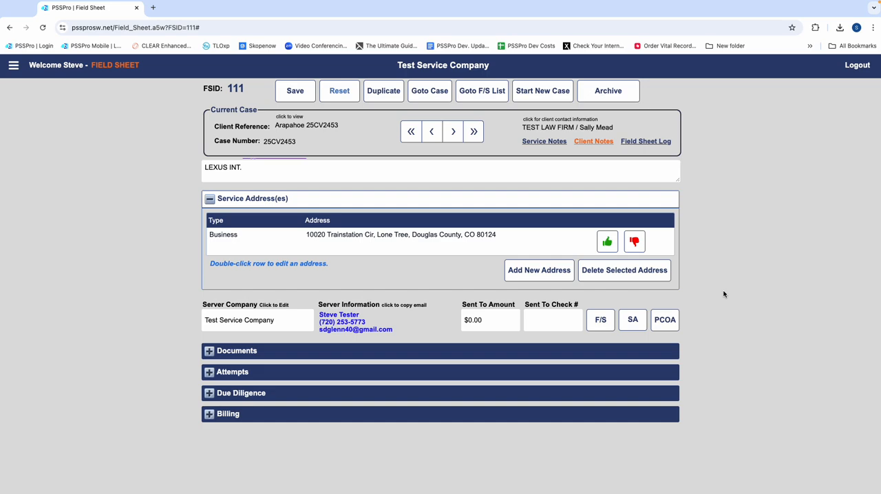
key(ctrl+n)
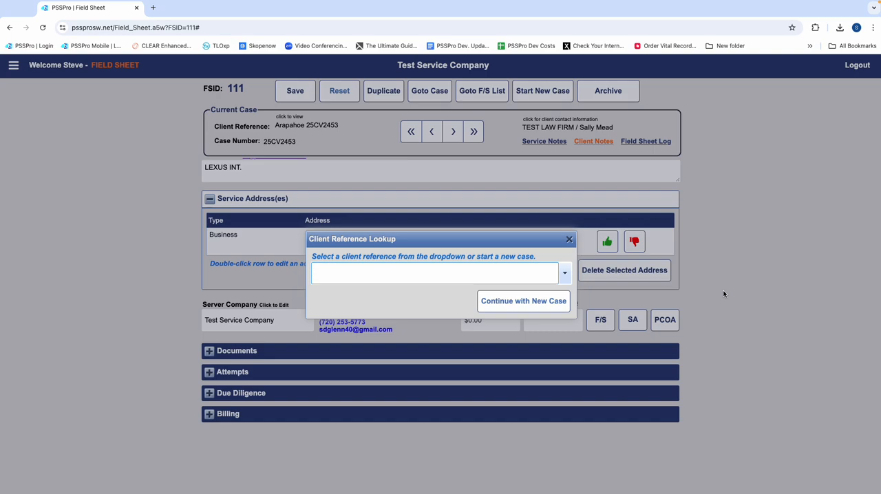
text(Bouldre)
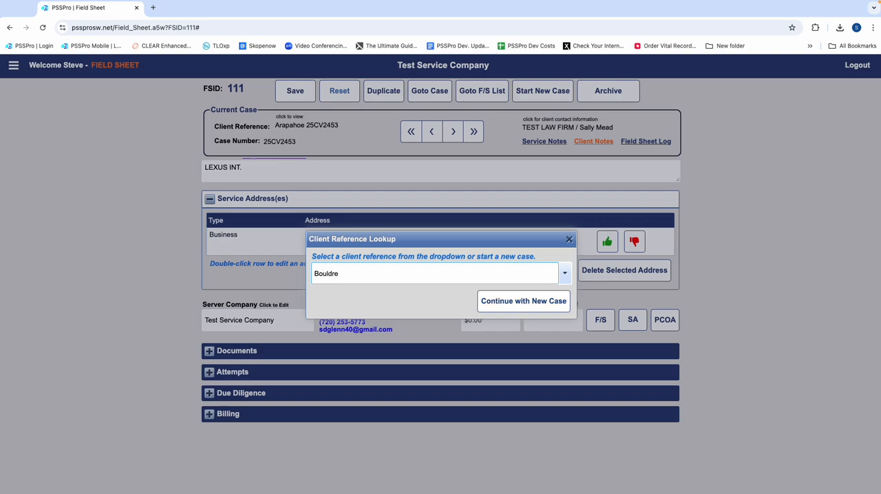
key(BackSpace)
key(BackSpace)
text(er)
text( @025)
key(BackSpace)
key(BackSpace)
key(BackSpace)
key(BackSpace)
key(BackSpace)
click(554, 304)
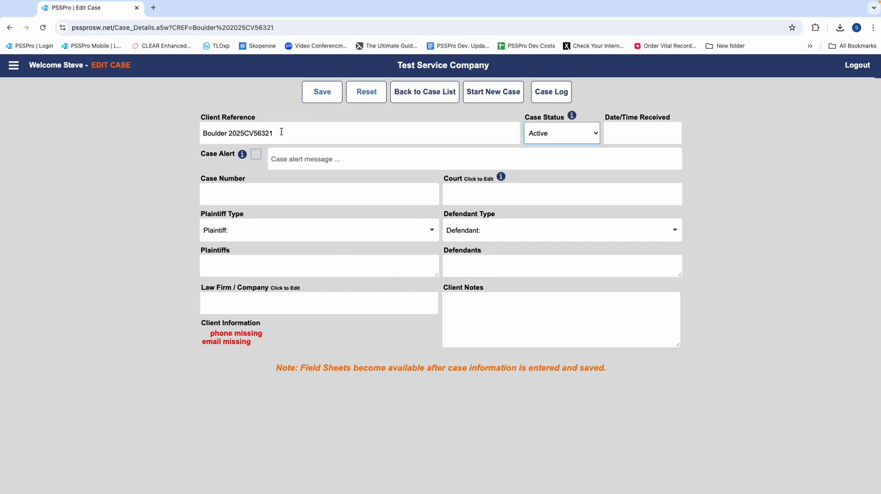
Step: Set the case's date and time received to 12/30/2024 09:07 am
drag(281, 131, 194, 134)
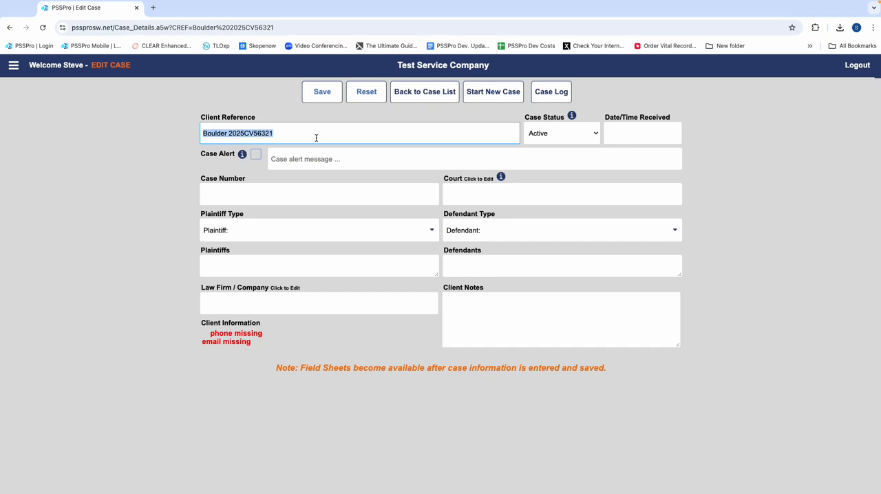
click(618, 136)
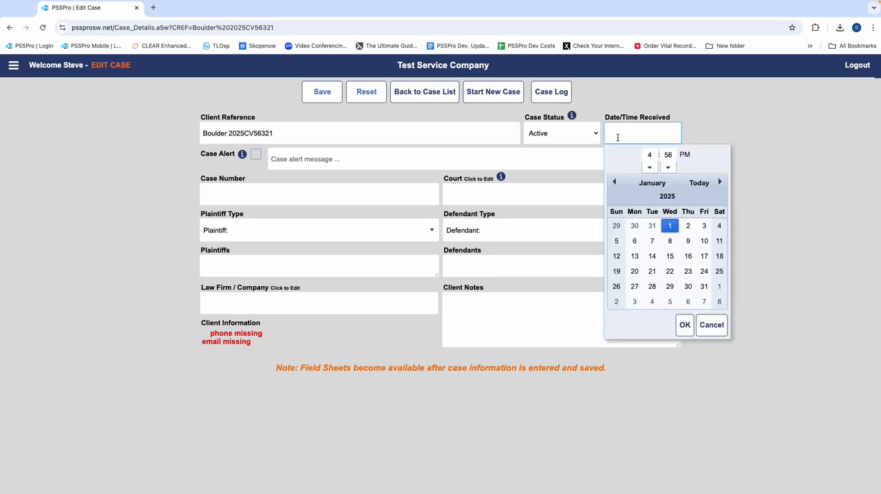
click(634, 225)
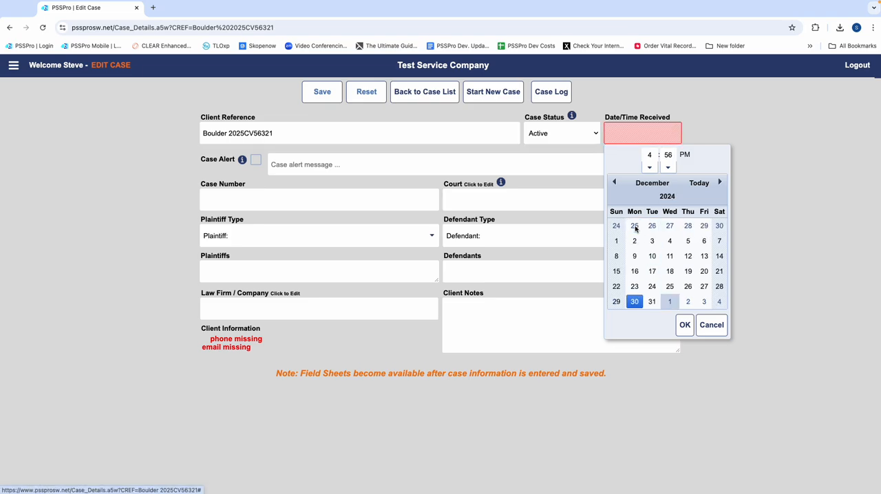
click(648, 155)
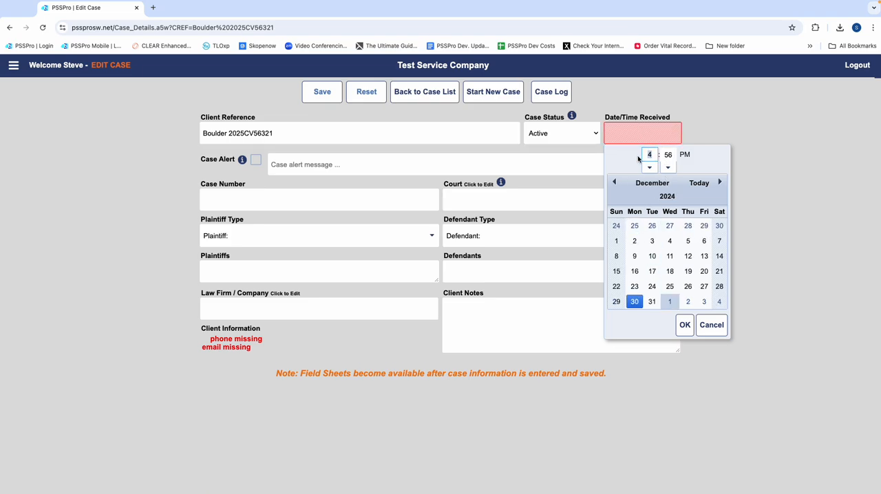
text(9)
key(Tab)
text(07)
click(683, 155)
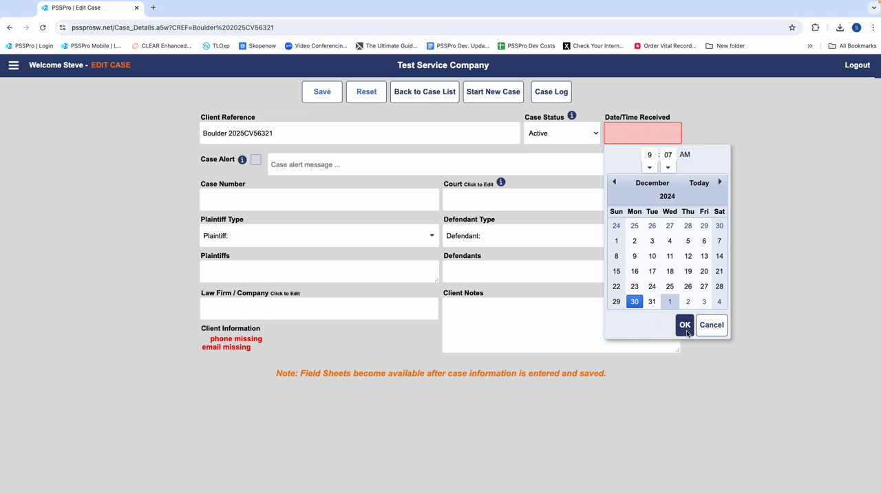
click(685, 326)
key(Tab)
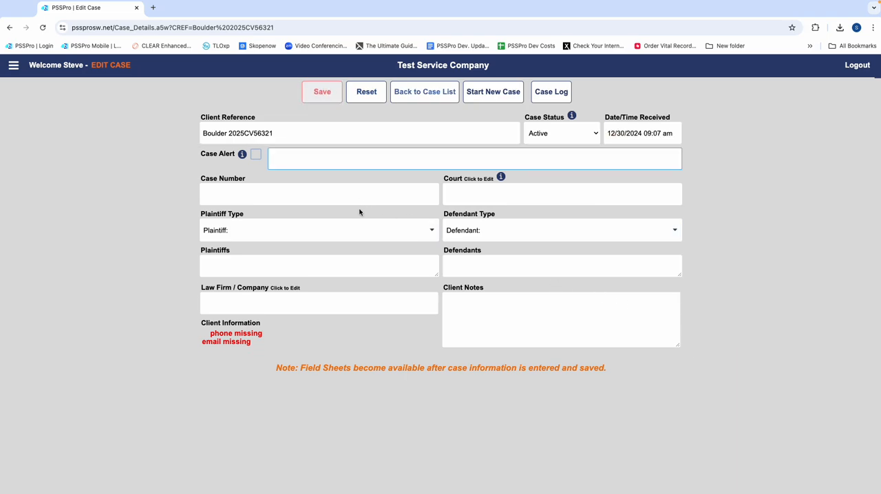
click(289, 198)
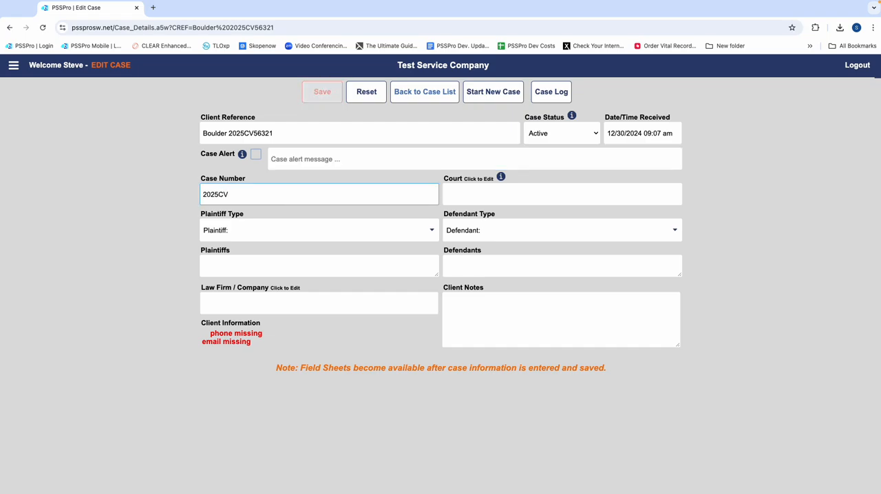
key(Tab)
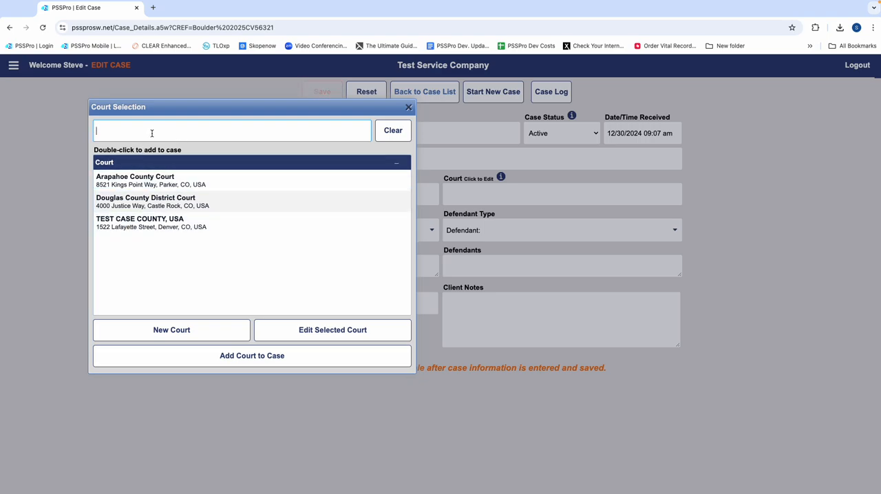
Step: Search the courts for Boulder and start a new court record named Boulder District Court
text(Boulder)
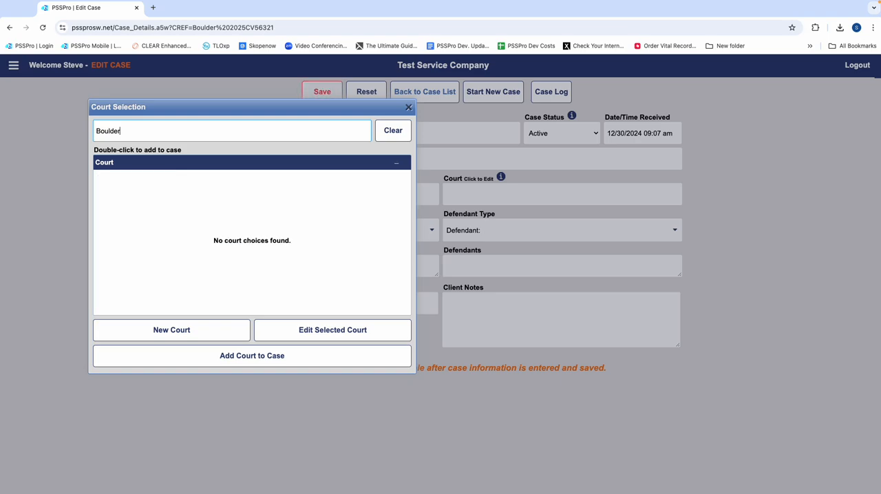
click(158, 336)
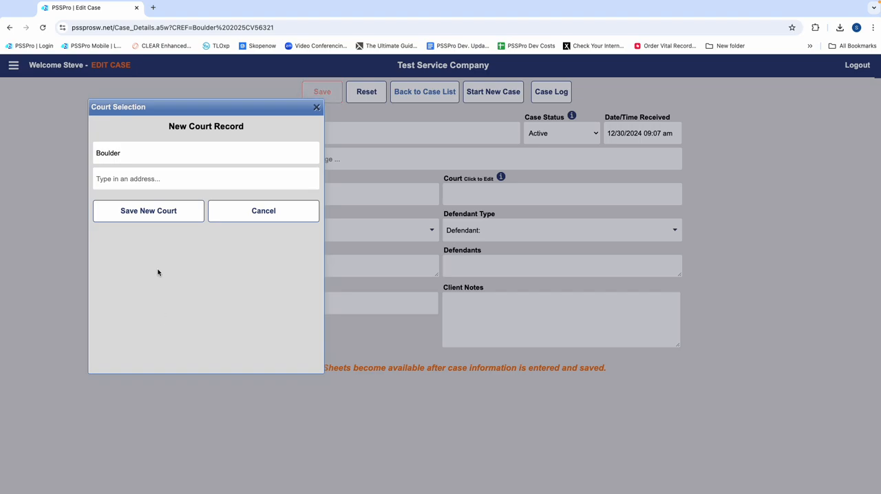
click(176, 158)
text(District)
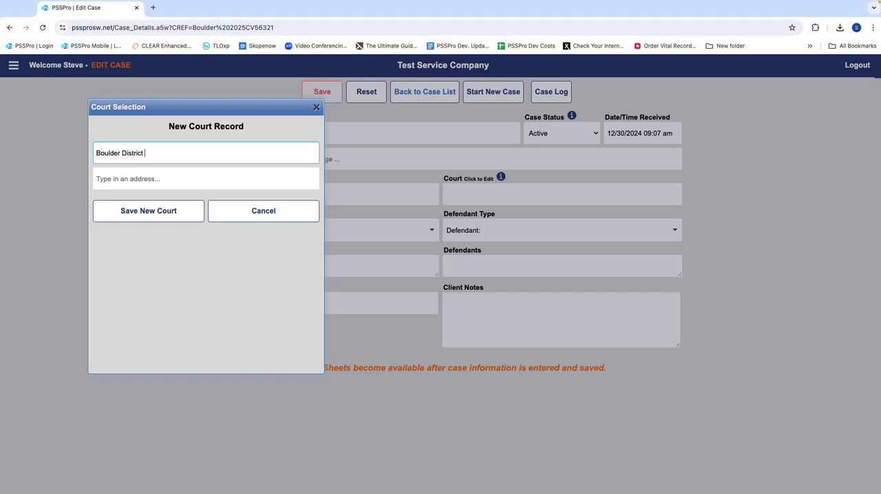
text( Court)
key(Tab)
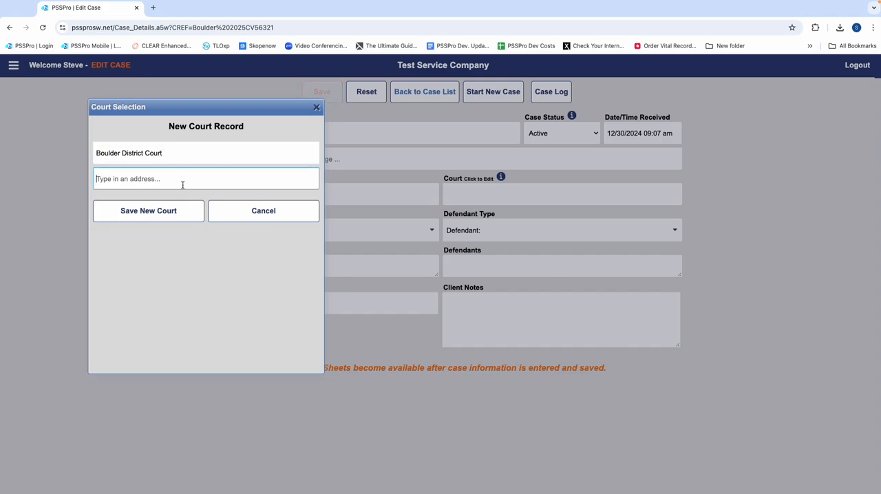
Step: Fill in the new court's street address from the suggestions, then save the court and add it to the case
key(super+Tab)
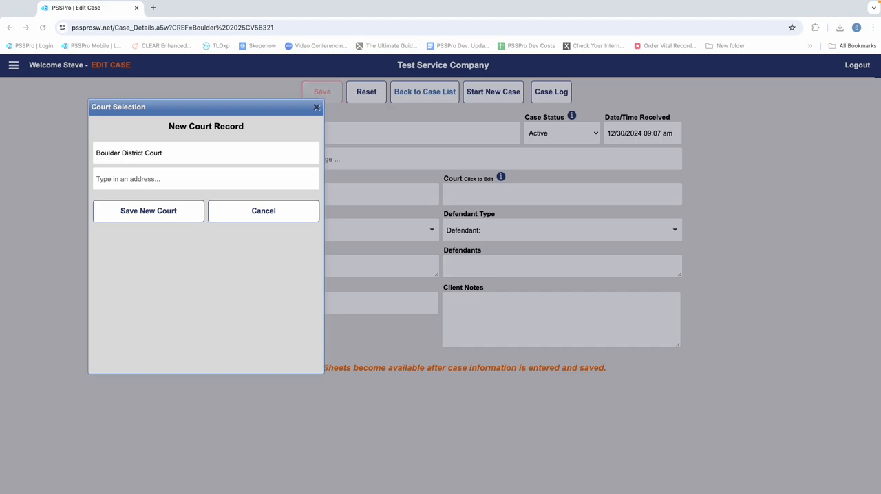
click(137, 181)
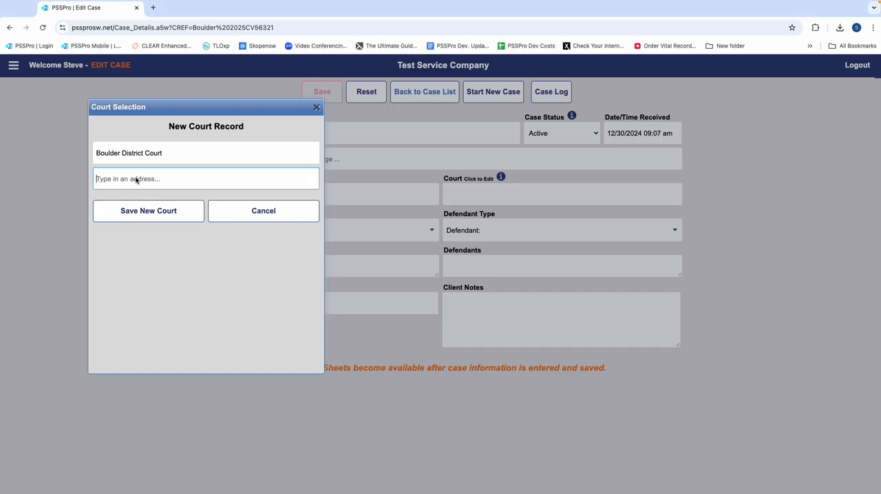
text(1777 )
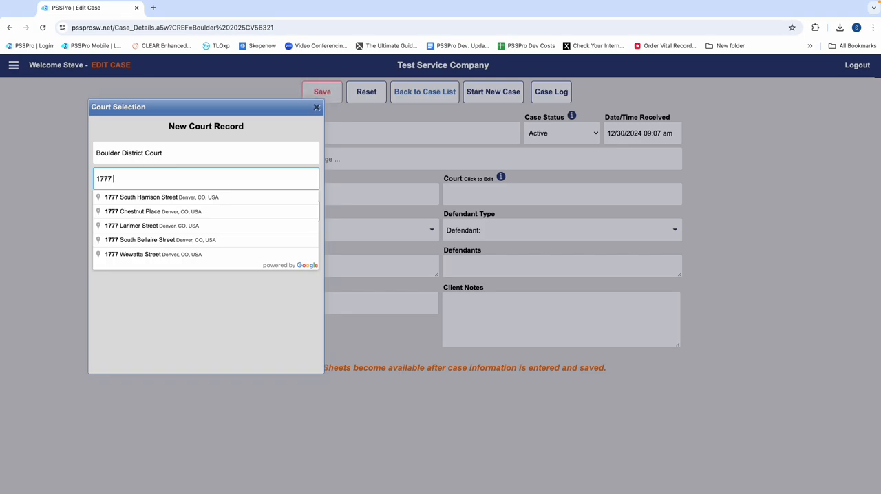
text(6th)
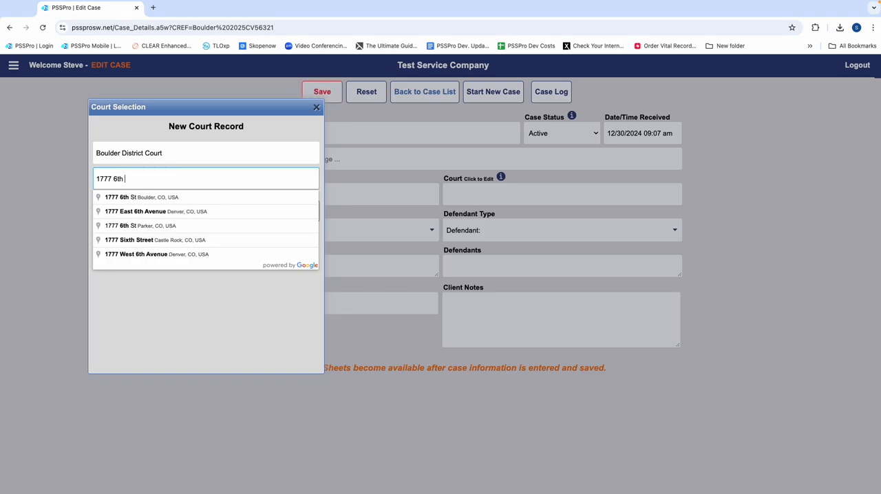
click(110, 197)
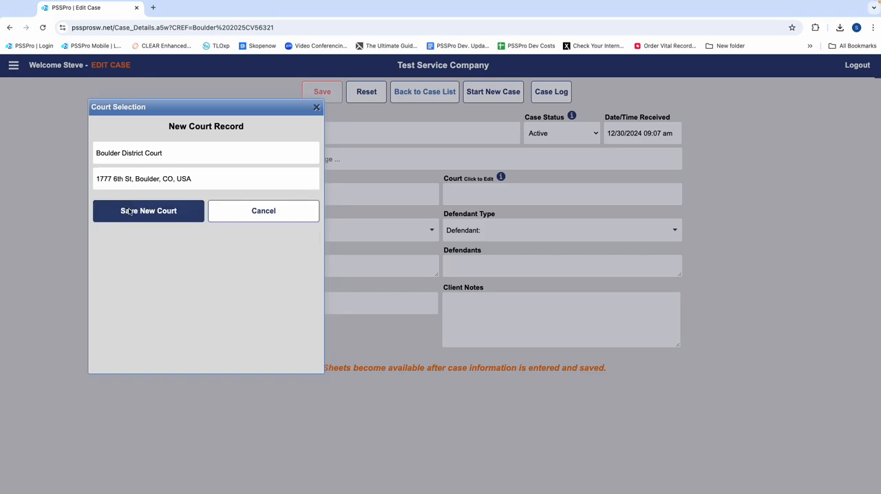
click(130, 211)
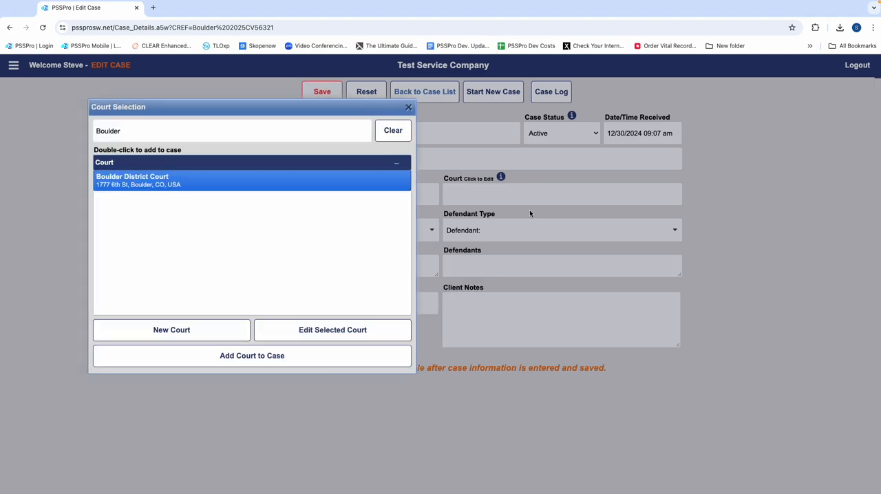
click(192, 362)
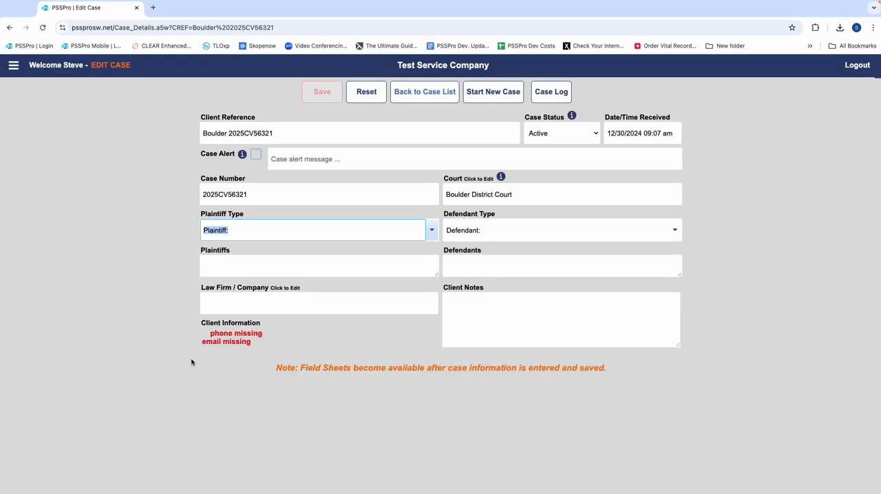
Step: Enter ABC PAPER COMPANY as the plaintiff
click(225, 264)
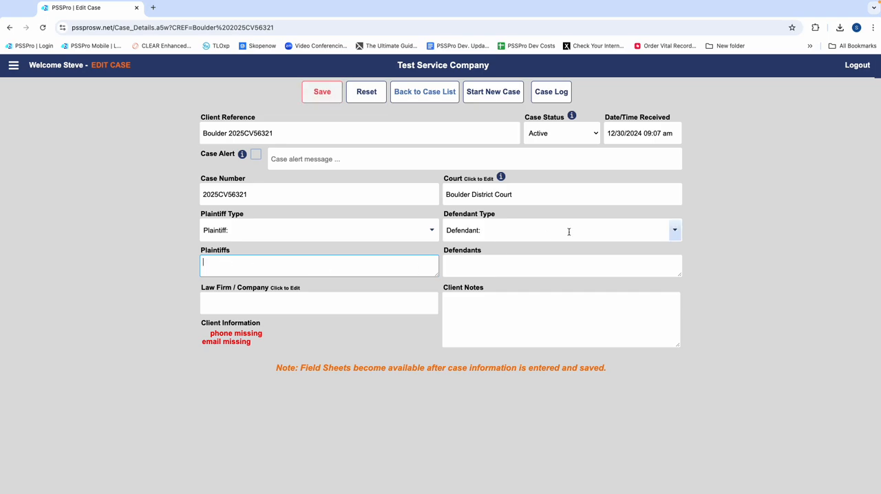
text(ABC )
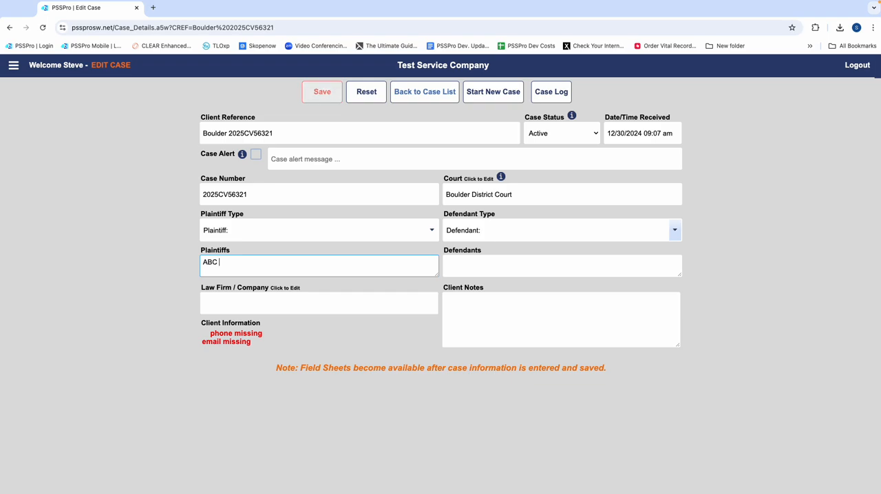
text(PA)
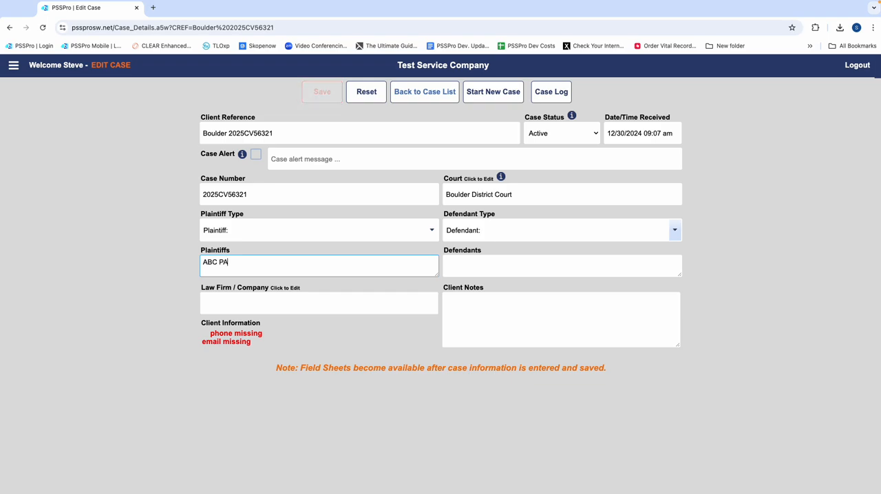
text(PER COM)
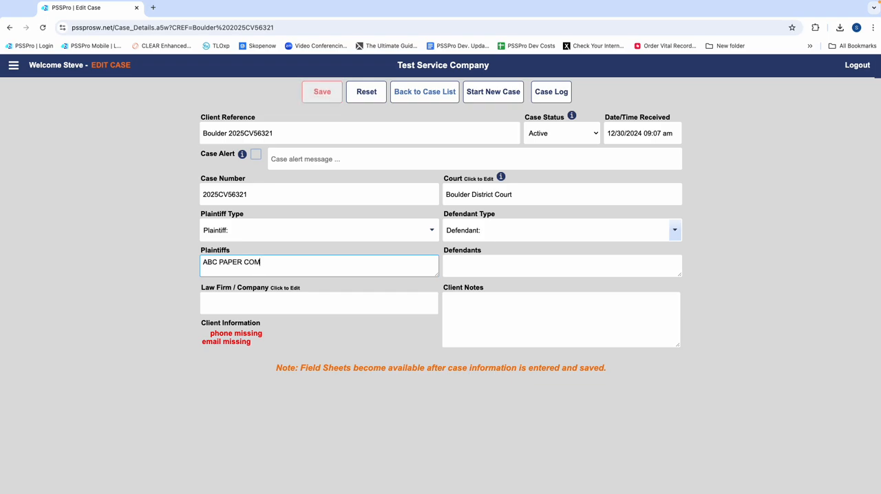
text(PANY)
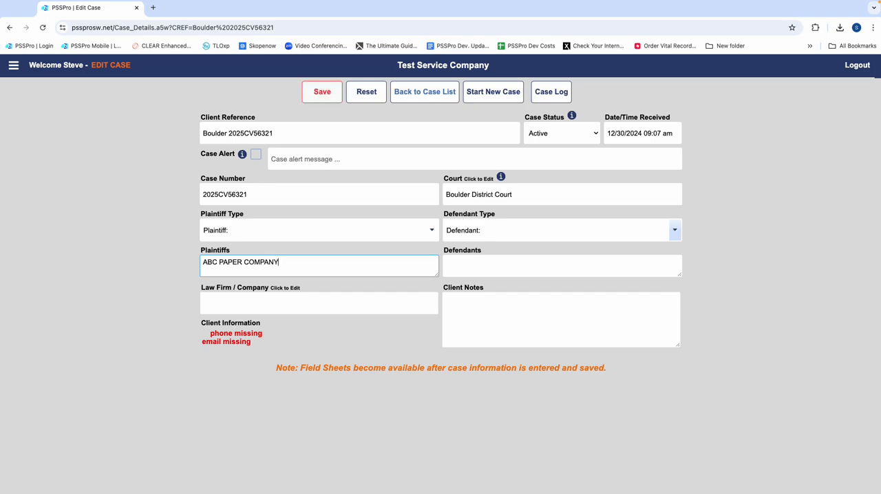
key(Tab)
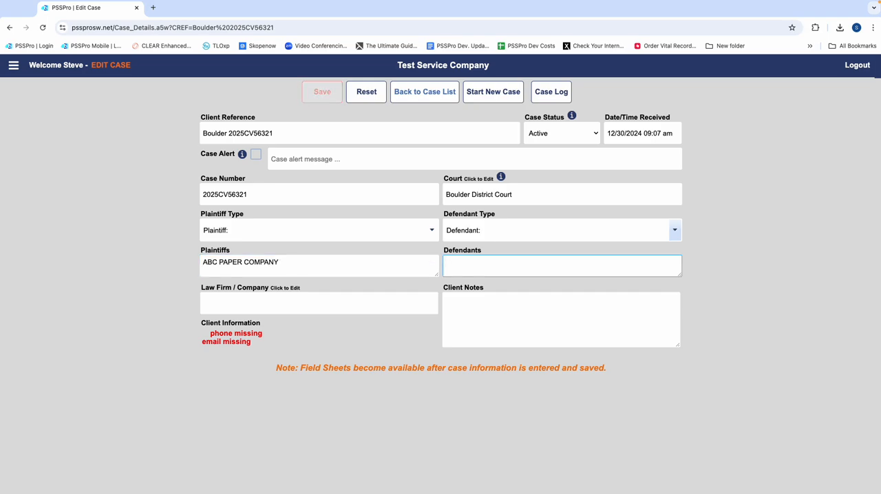
Step: Enter the defendants as SMITH GREEN LAW FIRM and the individual defendant's full name, separated by a semicolon
text(SMITH)
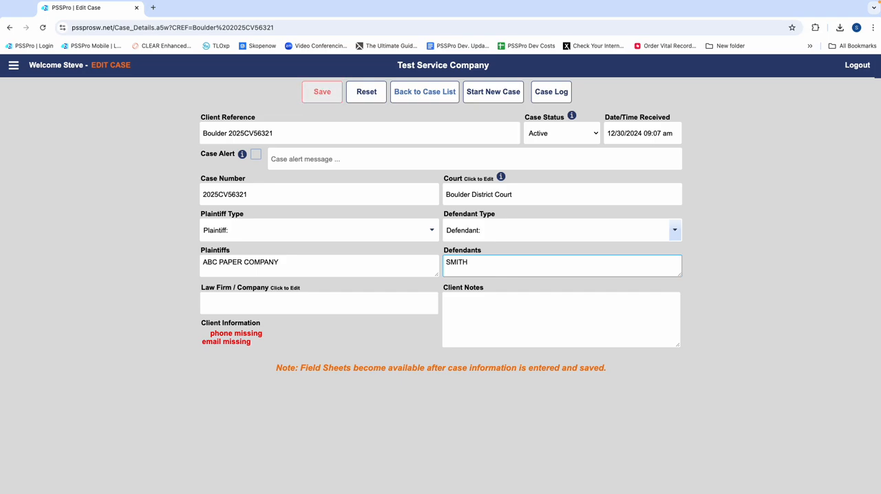
text(Gree)
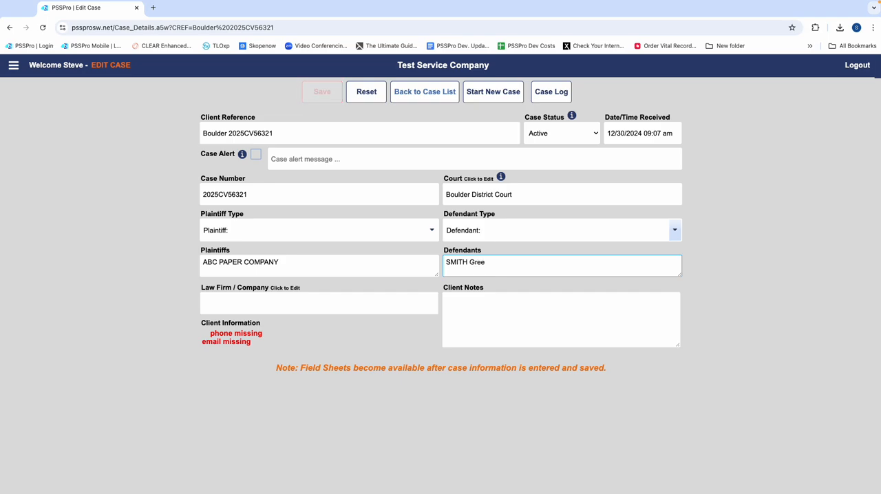
key(BackSpace)
key(BackSpace)
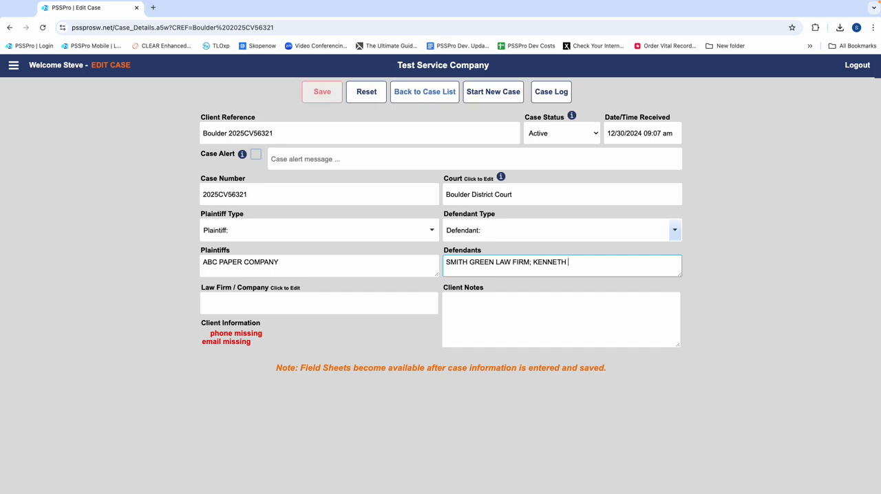
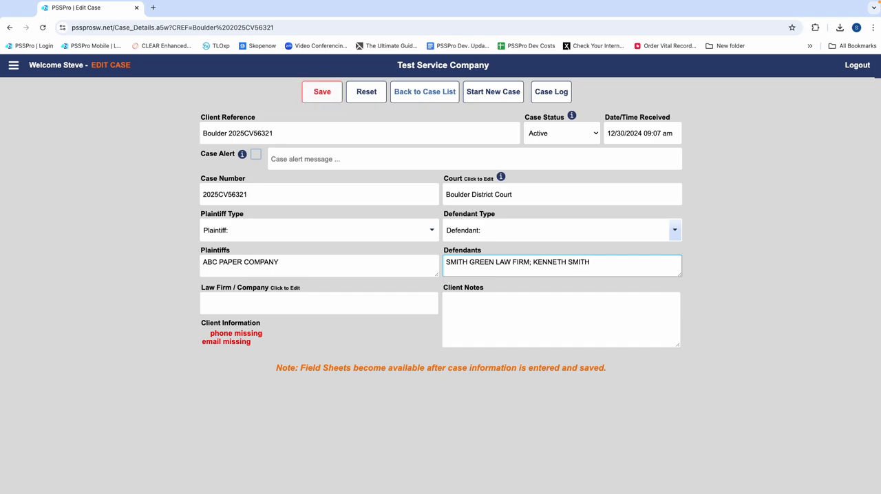
Step: Find TEST LAW FIRM by the client's first name, add it to the case, and copy the client's email
click(251, 312)
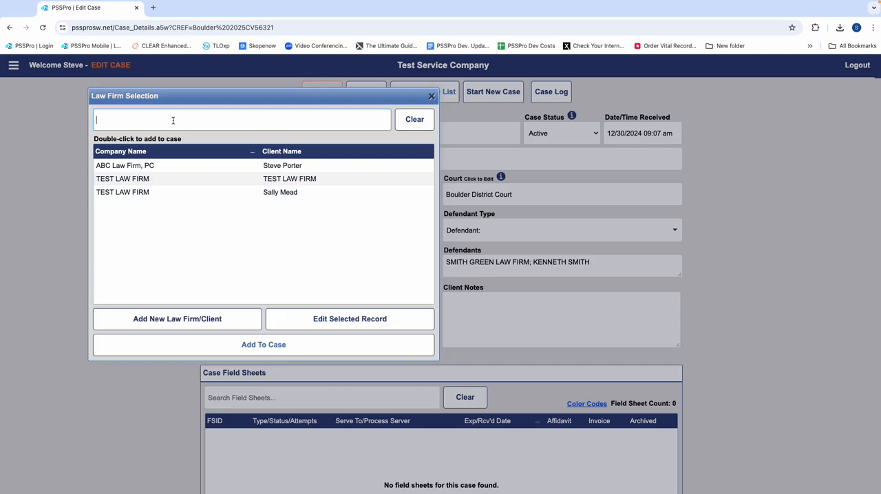
text(Sally)
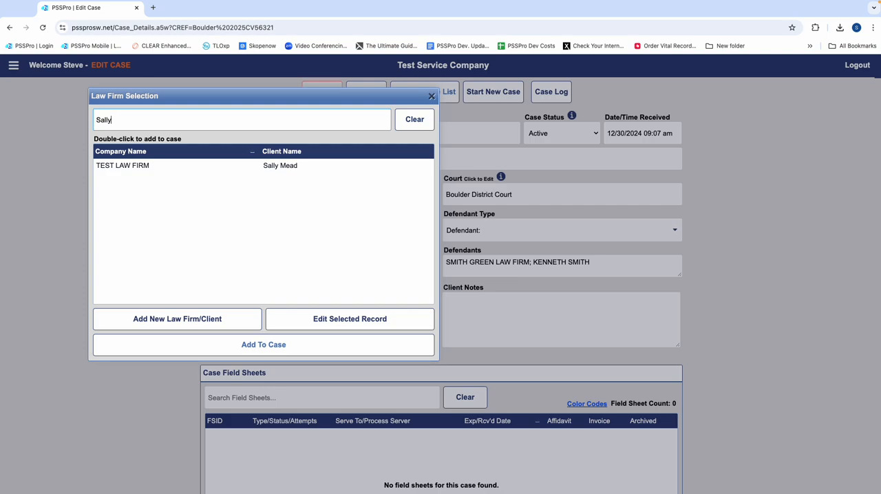
click(165, 165)
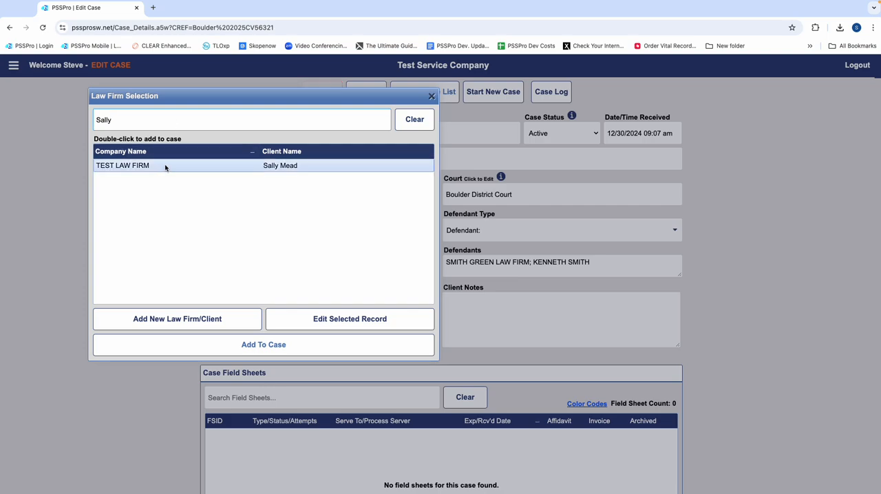
double_click(128, 168)
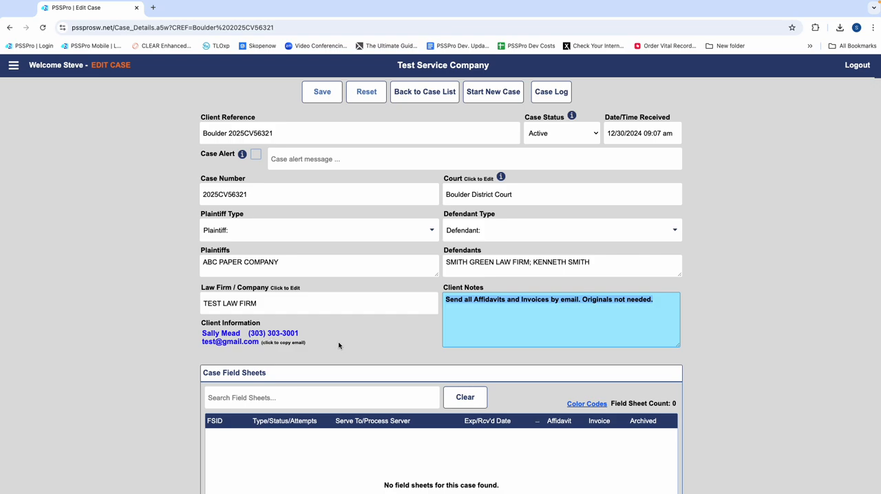
click(242, 344)
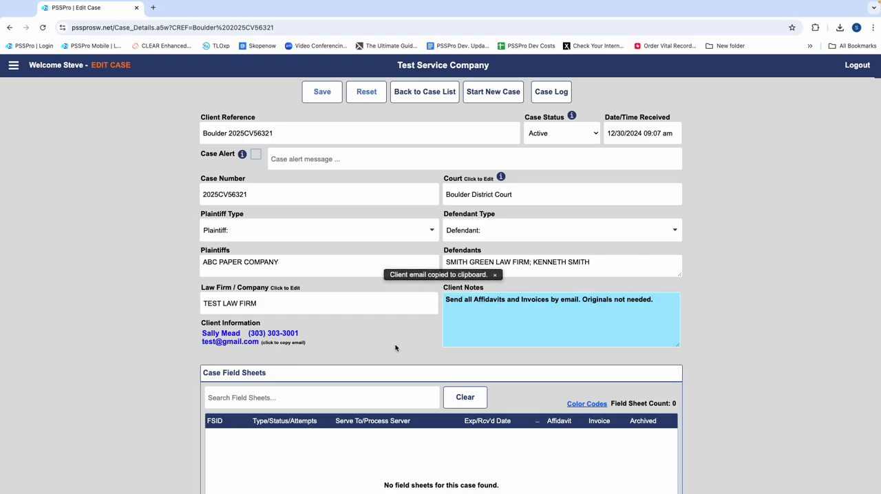
Step: Start a new field sheet for the case with type Routine and status Out for Service
scroll(417, 320, down, 3)
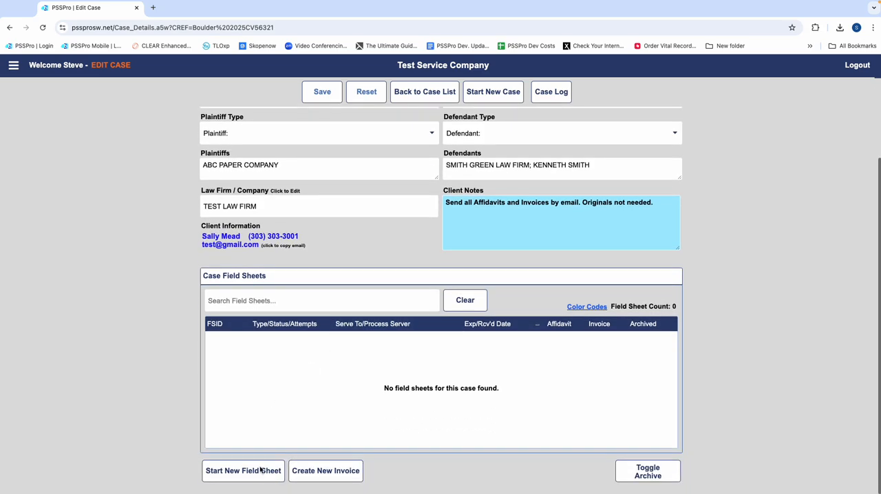
click(256, 474)
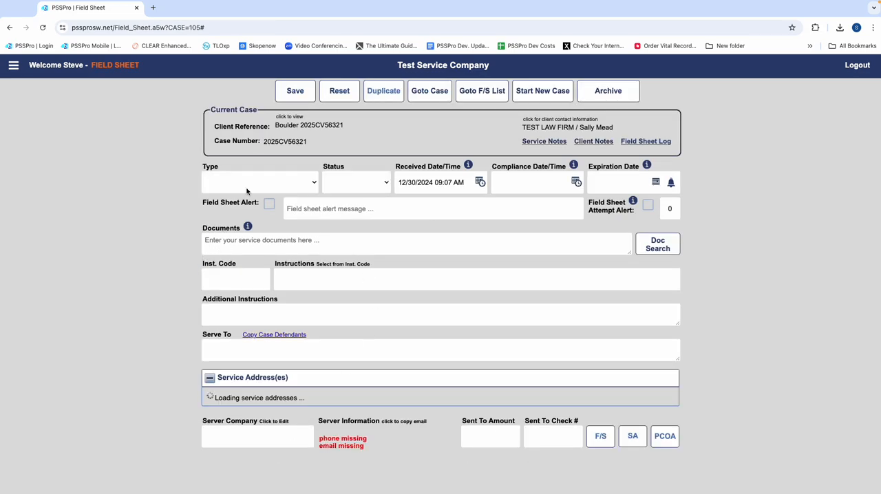
click(245, 191)
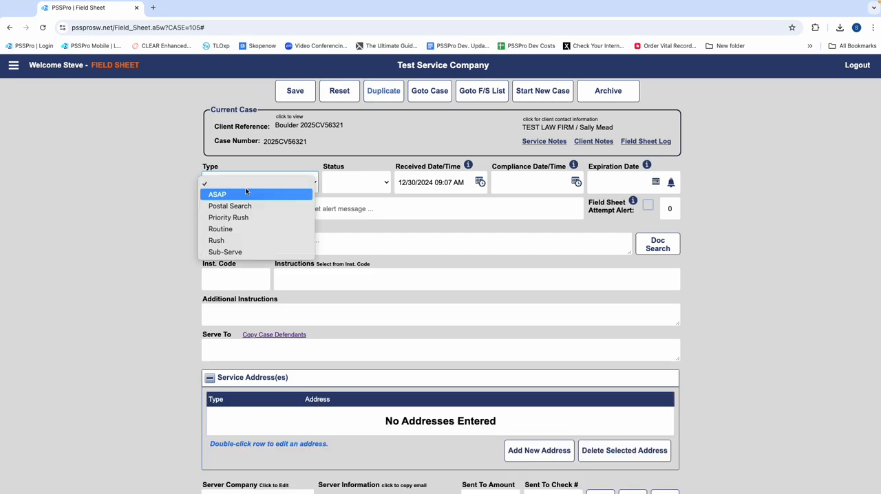
click(227, 229)
key(Tab)
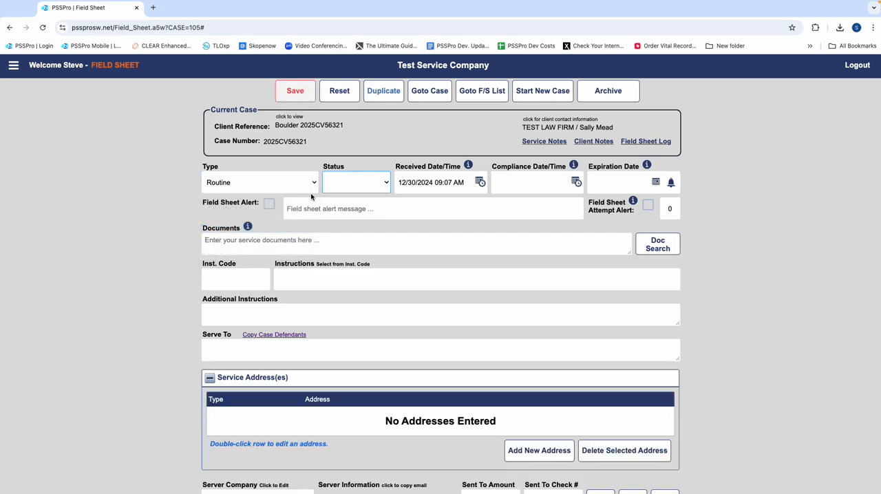
key(o)
key(Tab)
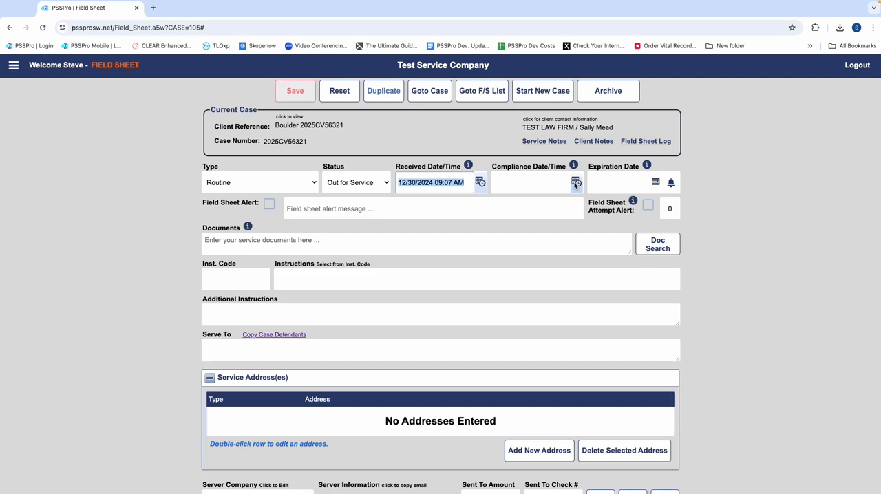
Step: Set the field sheet's expiration date to 01/17/2025 and enable its expiration alert
click(656, 183)
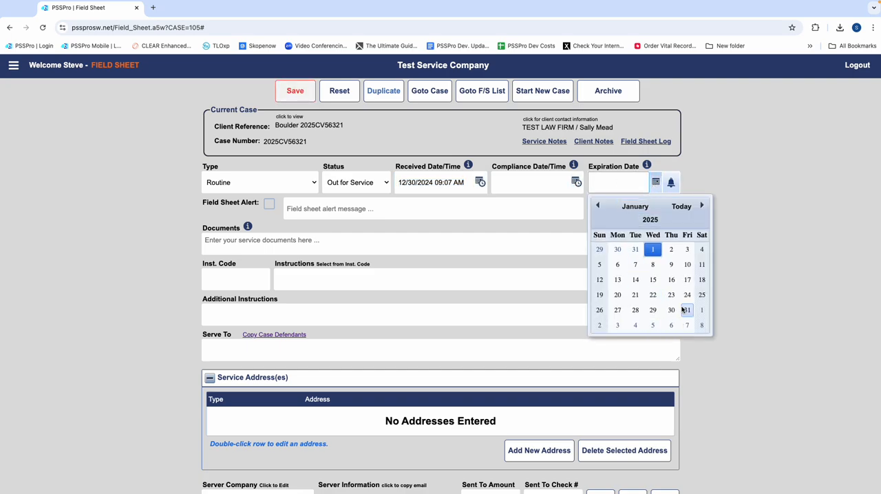
click(686, 280)
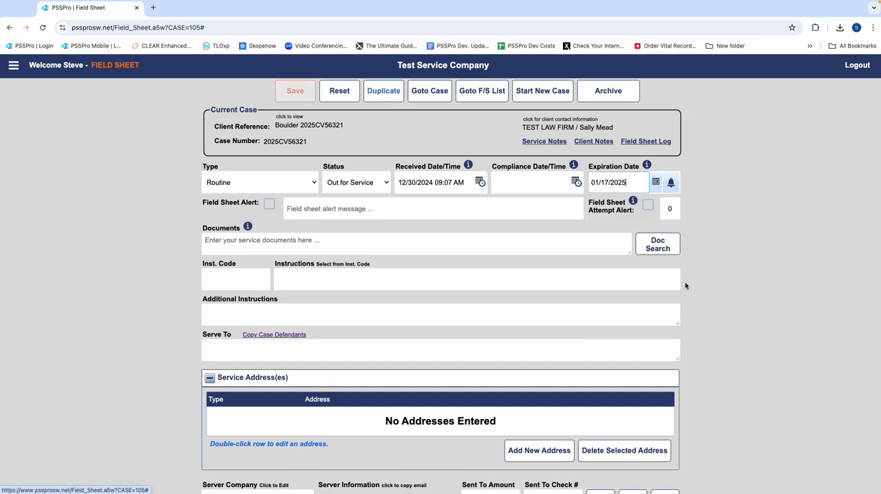
click(671, 183)
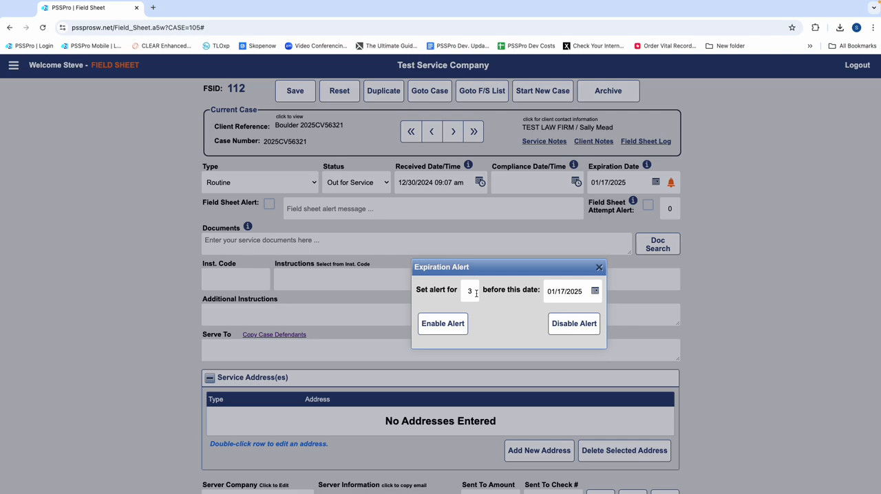
click(470, 293)
key(BackSpace)
click(440, 324)
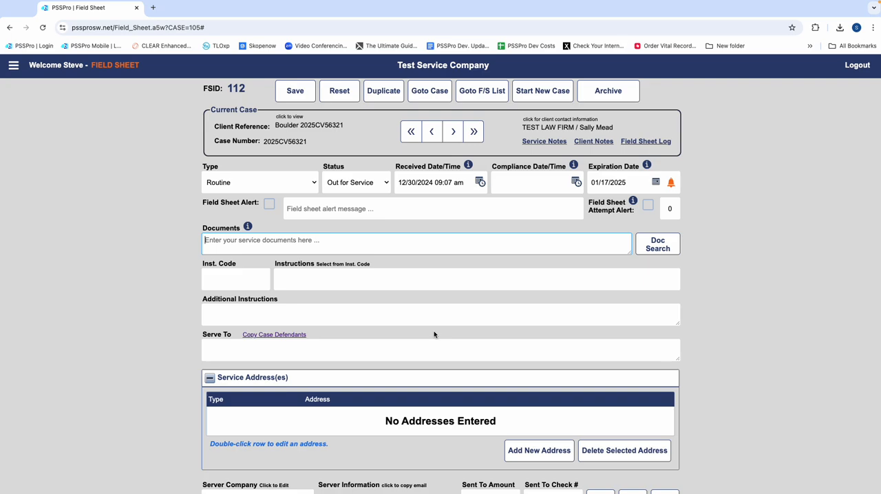
Step: Enter SUMMONS; COMPLAINT as the documents and copy the case defendants into Serve To, keeping only SMITH GREEN LAW FIRM
text(SUMMONS; CO)
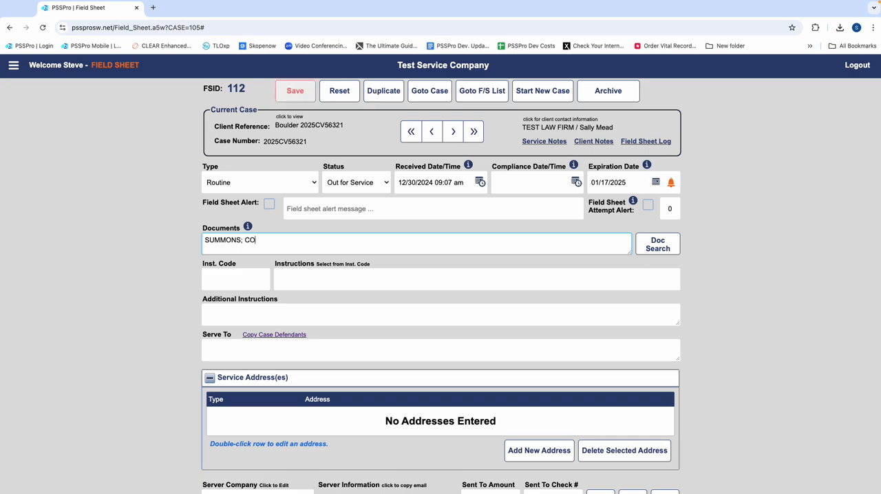
text(MPLAINT)
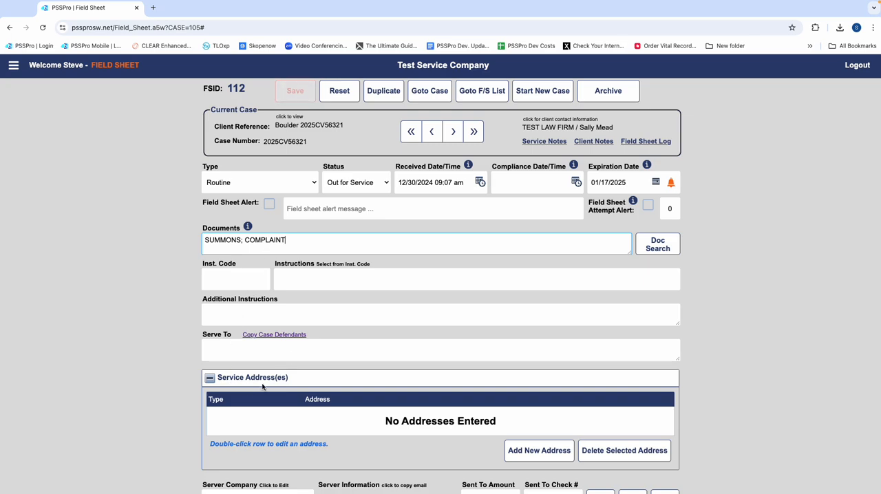
click(275, 337)
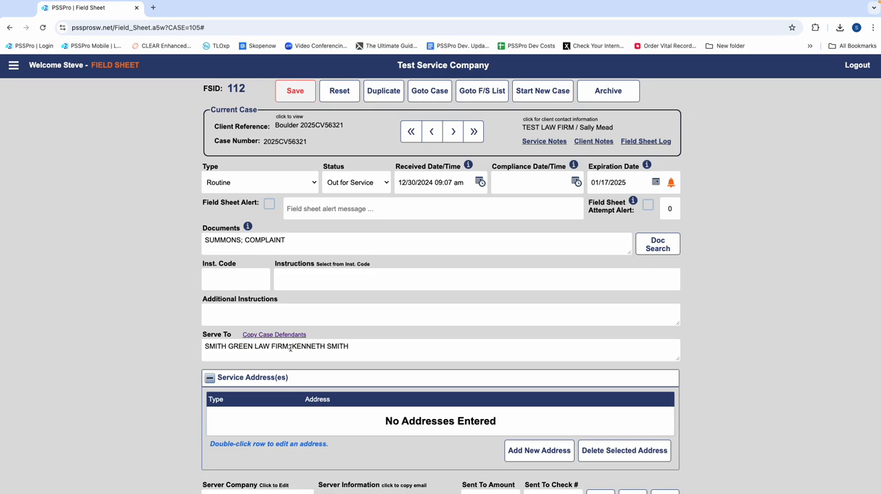
click(371, 343)
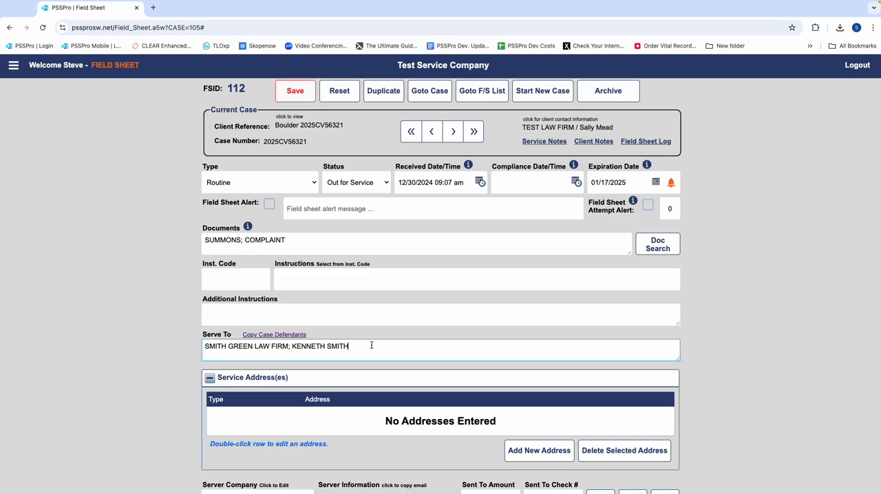
drag(370, 345, 287, 349)
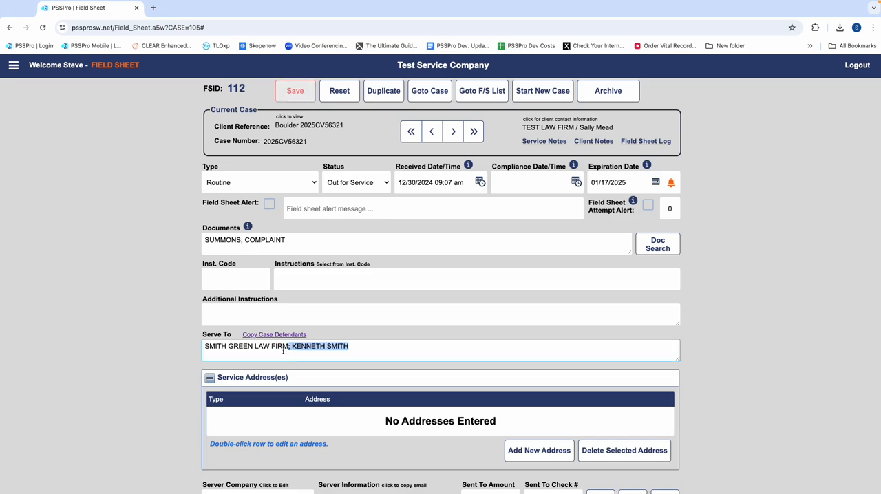
key(BackSpace)
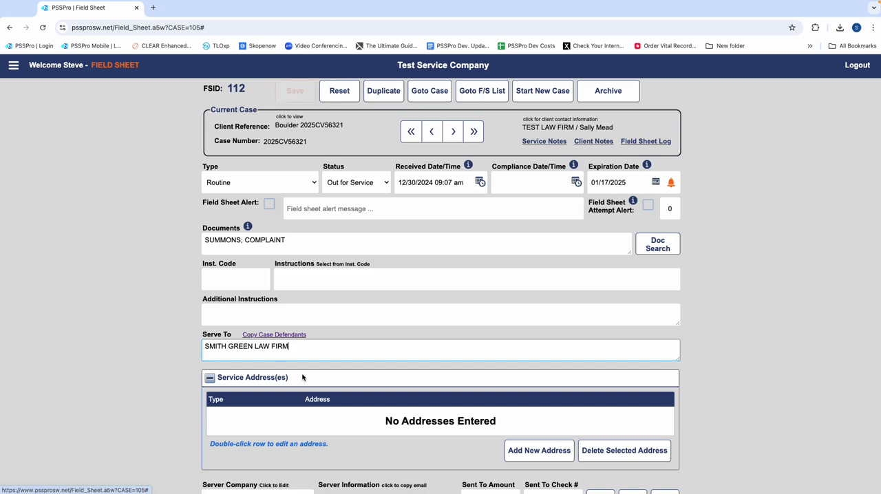
Step: Add a service address of type Business, choosing the first suggested street address for the entered house number
click(537, 451)
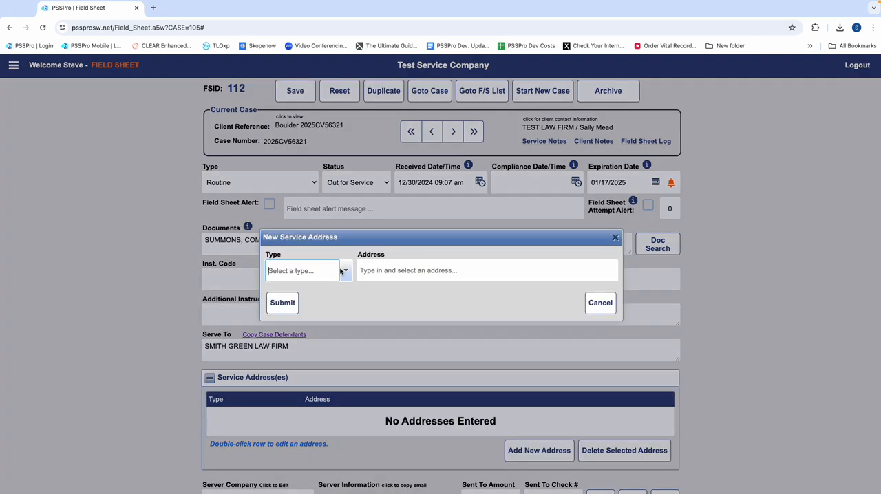
click(292, 271)
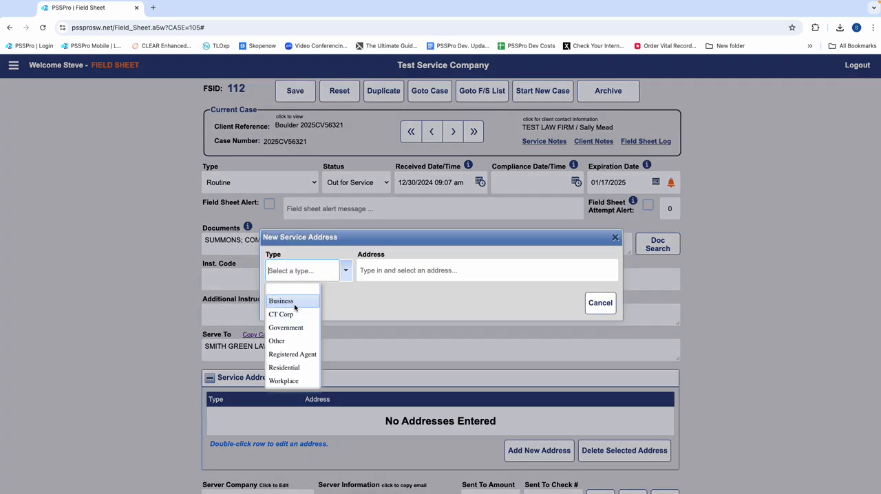
click(294, 303)
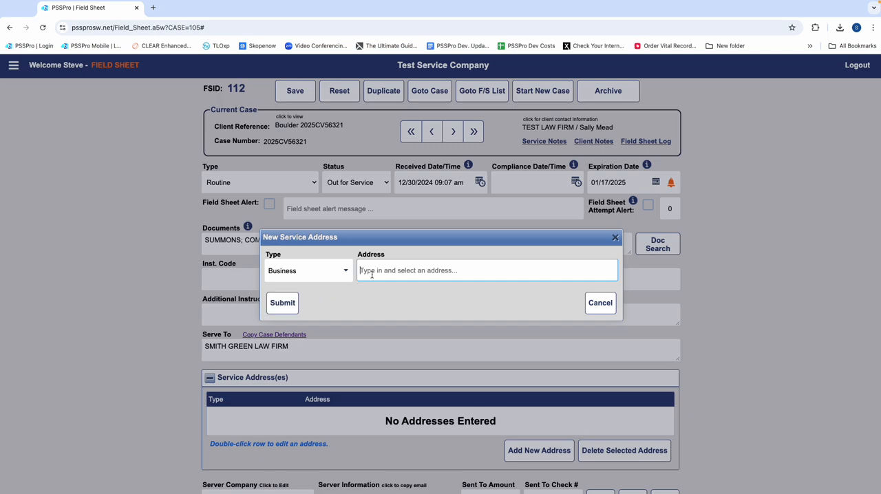
text(9953)
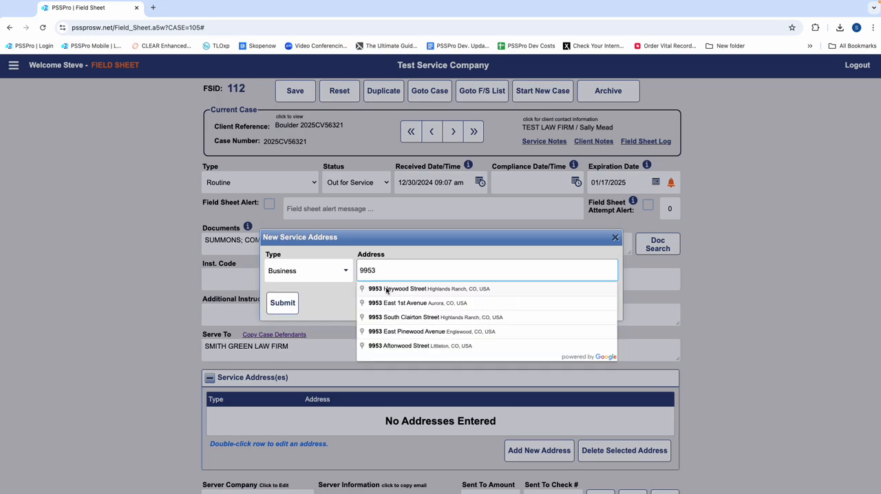
click(387, 291)
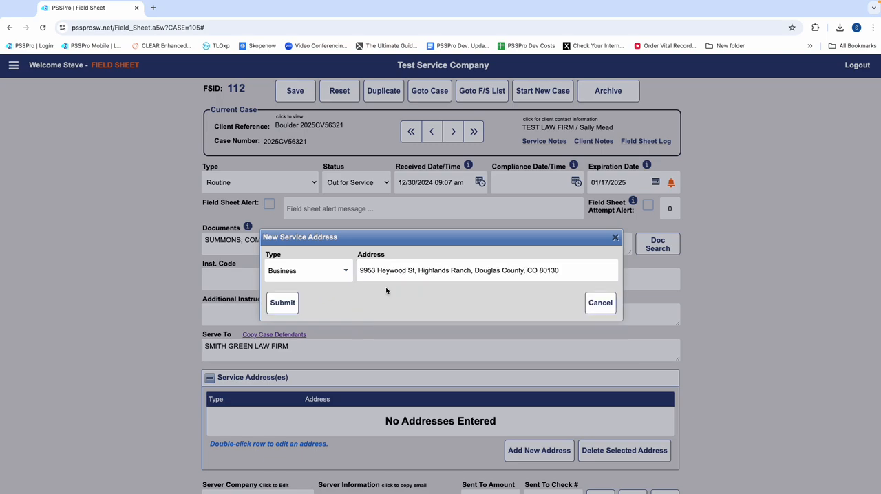
click(282, 303)
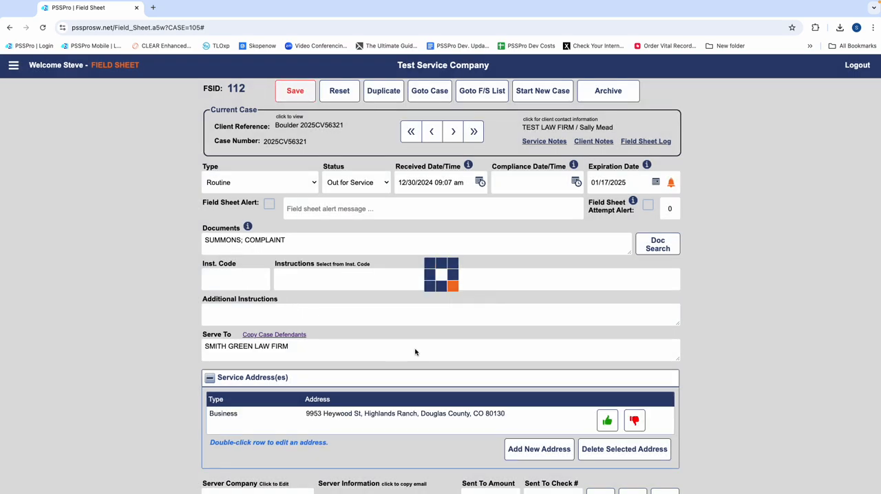
Step: Assign Test Service Company as the process server on the field sheet
scroll(249, 341, down, 3)
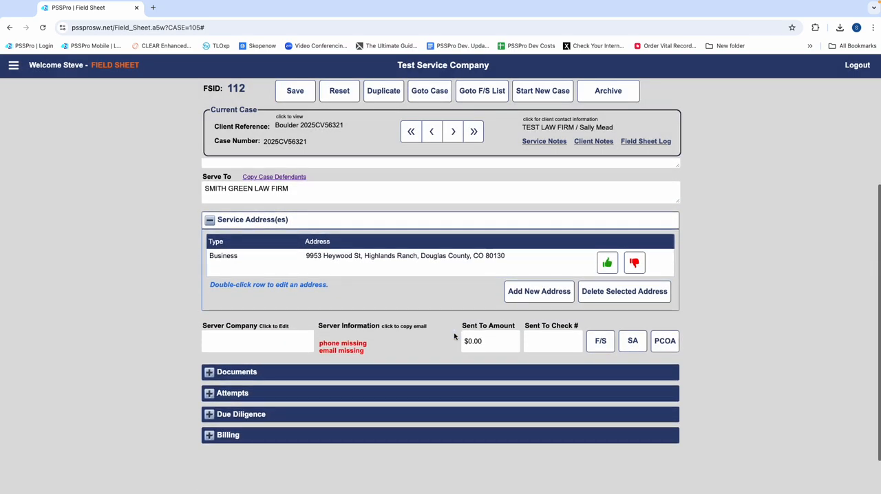
click(249, 341)
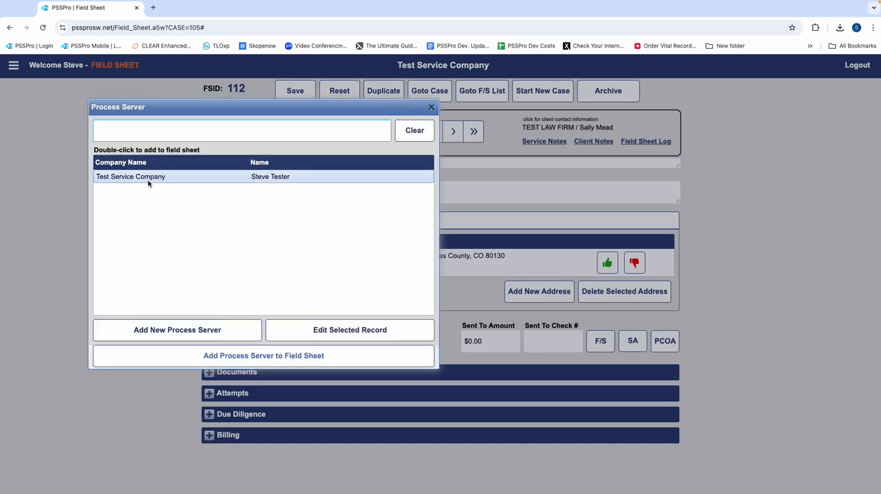
click(148, 178)
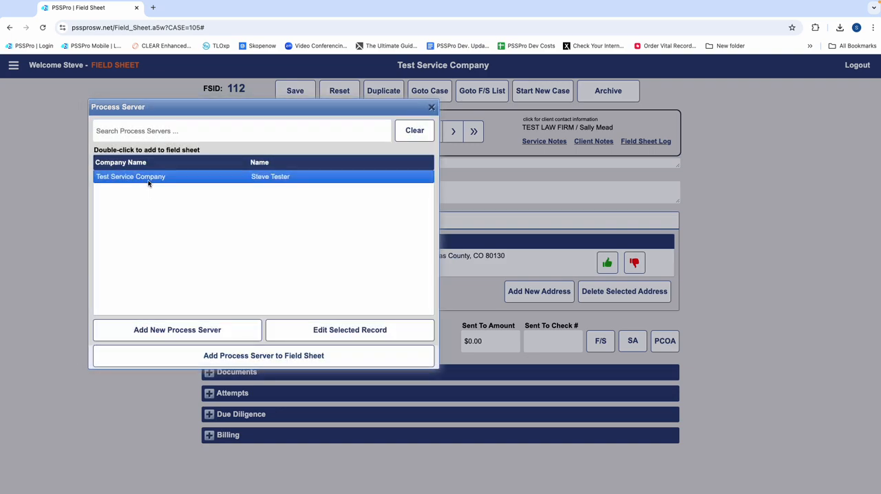
double_click(147, 178)
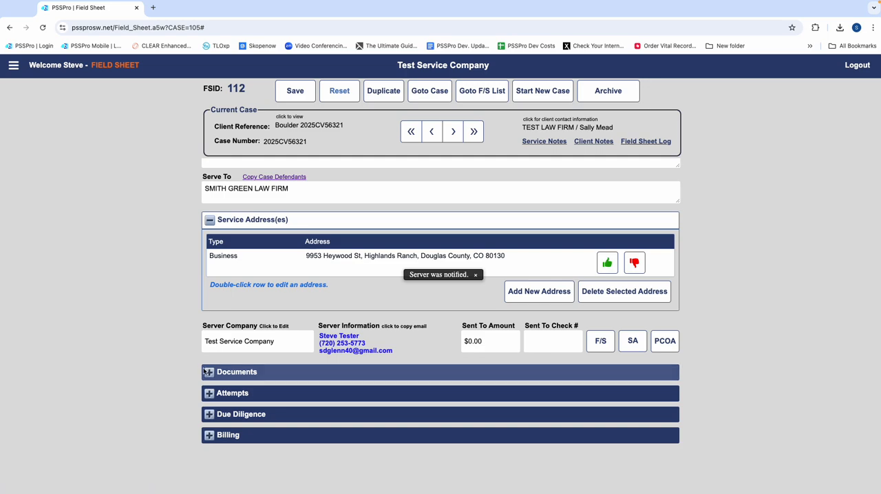
Step: Upload Supplemental TAR.pdf to the field sheet's documents and set its file type to Service Documents
click(206, 371)
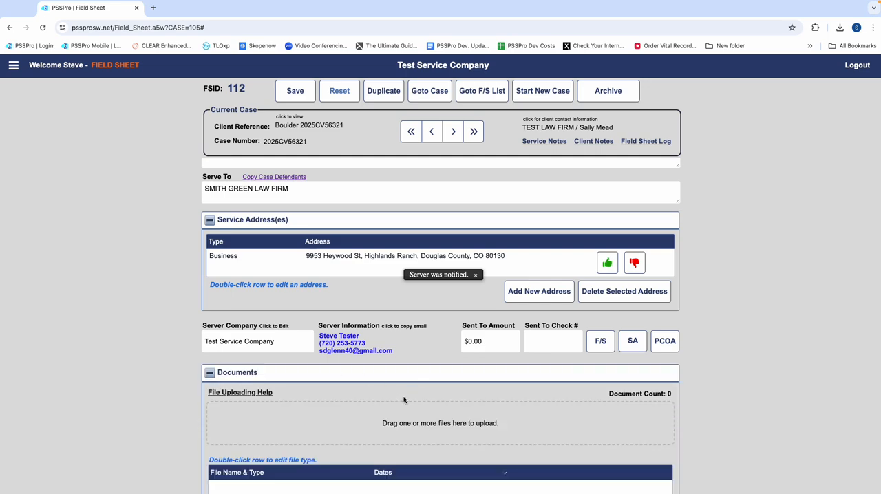
scroll(403, 402, down, 3)
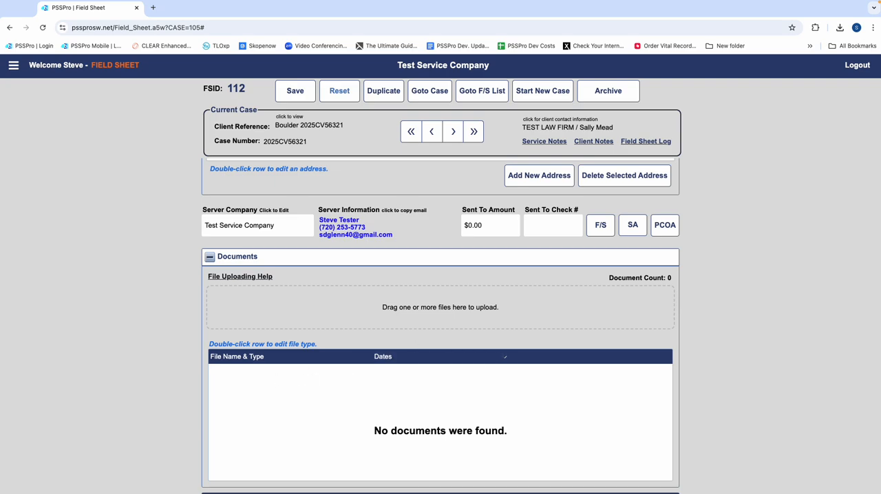
drag(880, 406, 472, 311)
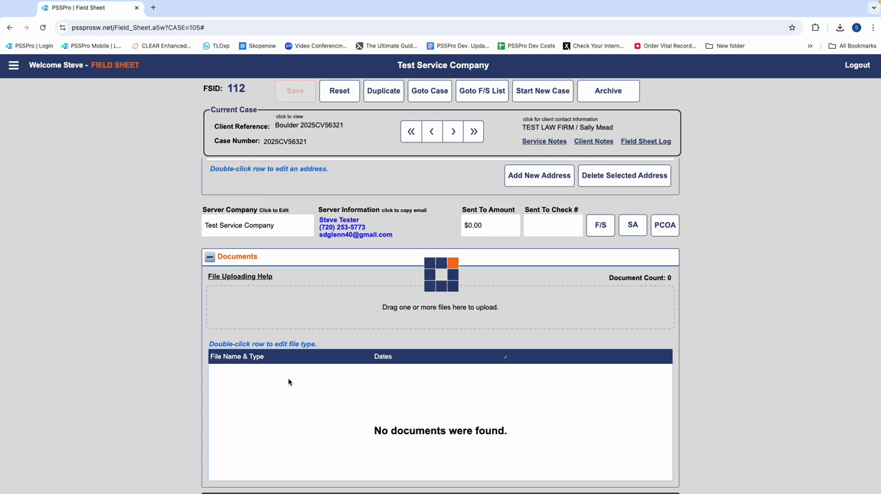
double_click(265, 388)
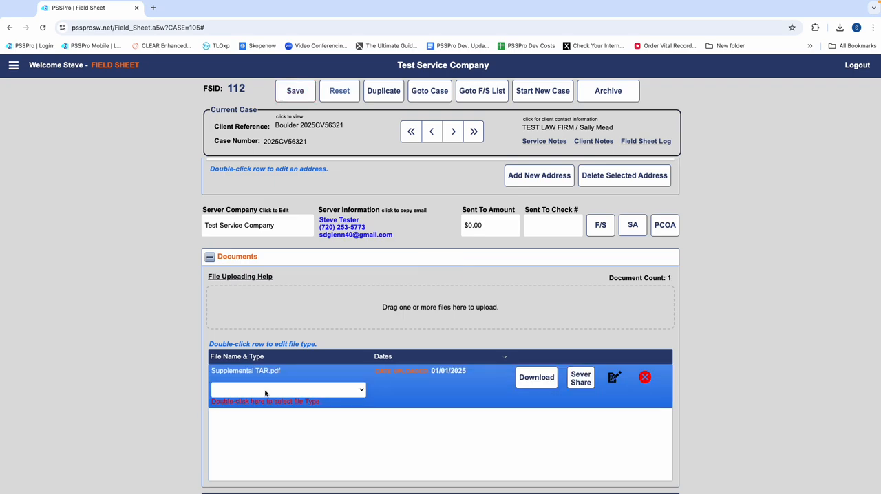
click(266, 391)
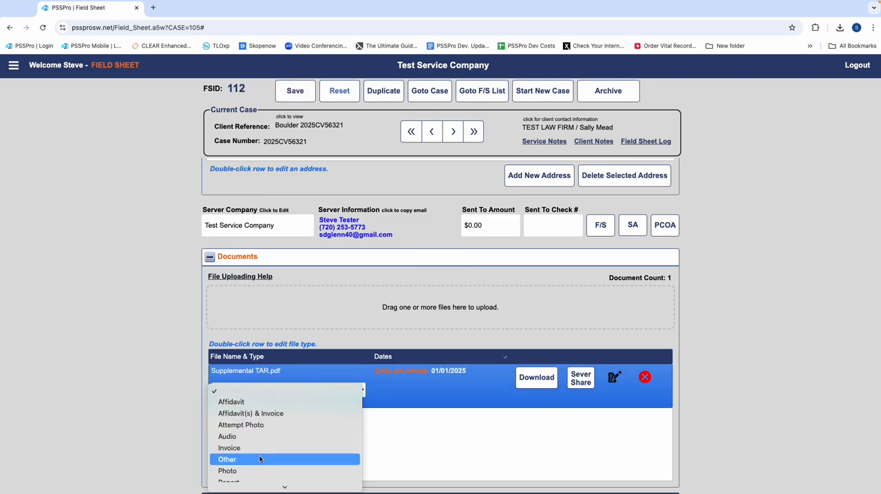
scroll(259, 459, down, 1)
click(248, 473)
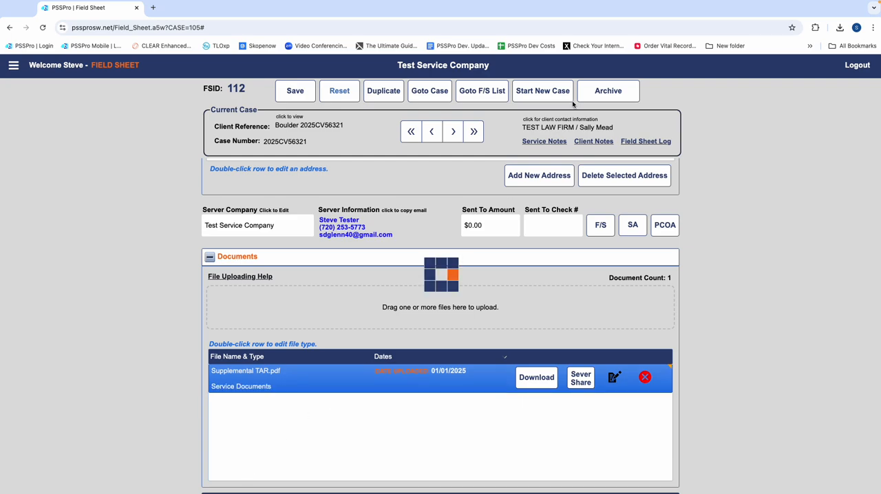
Step: Generate the field sheet PDF and save it to Downloads as FS 112
click(600, 227)
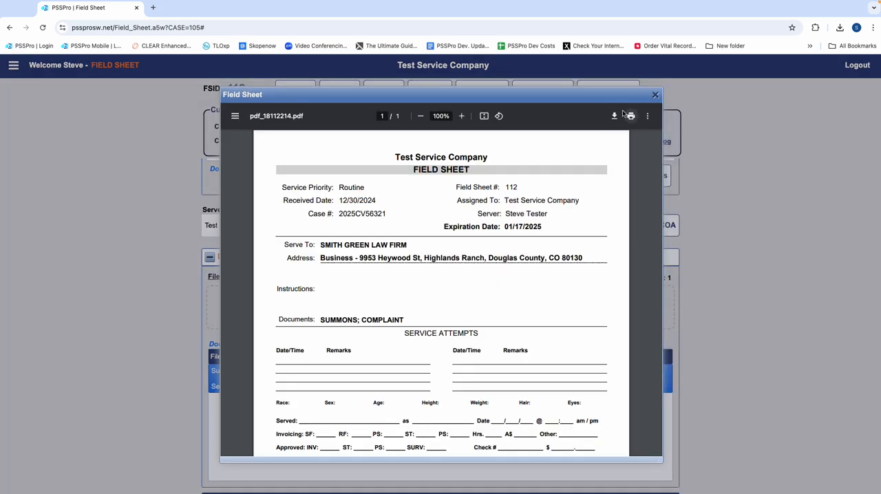
click(614, 116)
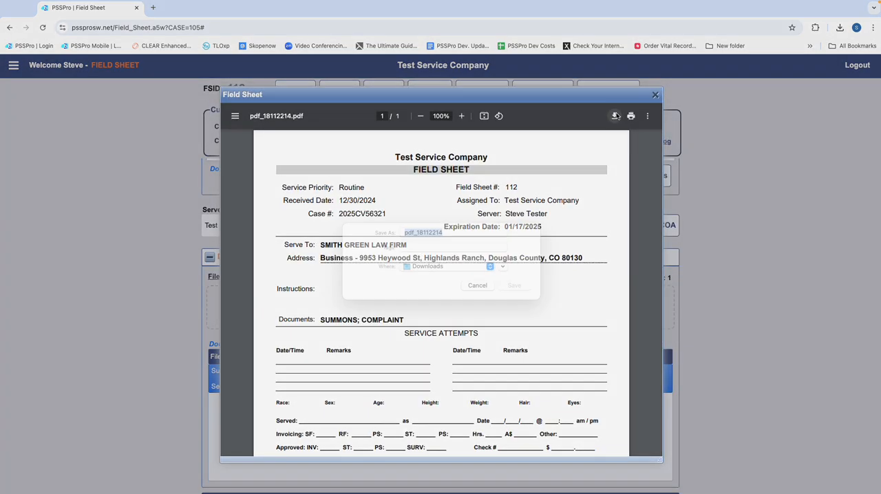
text(FS 112)
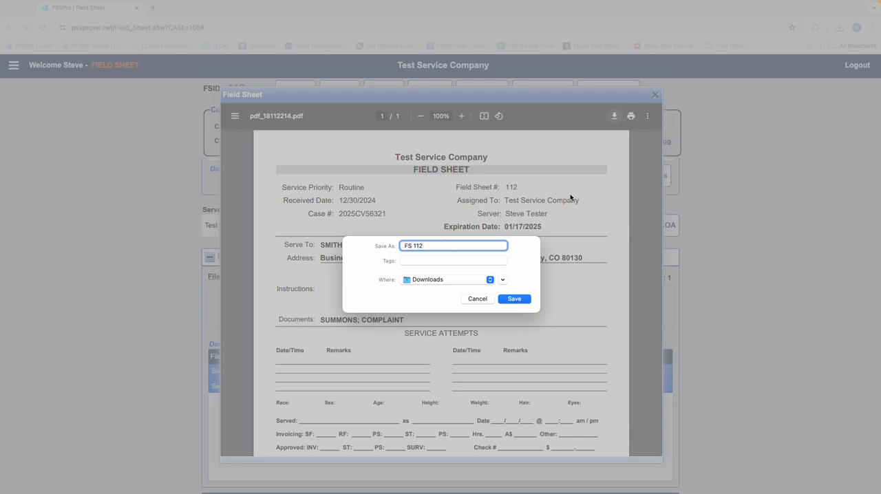
key(Return)
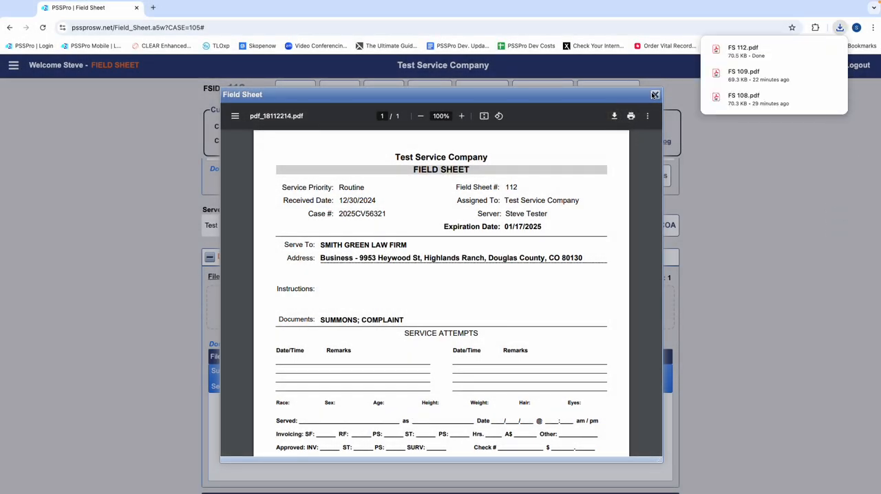
click(655, 95)
Step: Upload FS 112.pdf to the field sheet's documents and set its file type to Other
drag(747, 55, 304, 302)
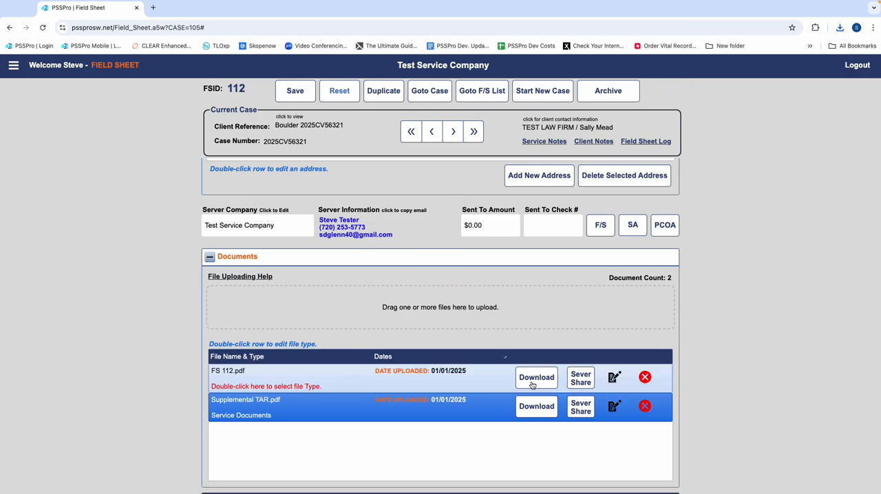
click(558, 143)
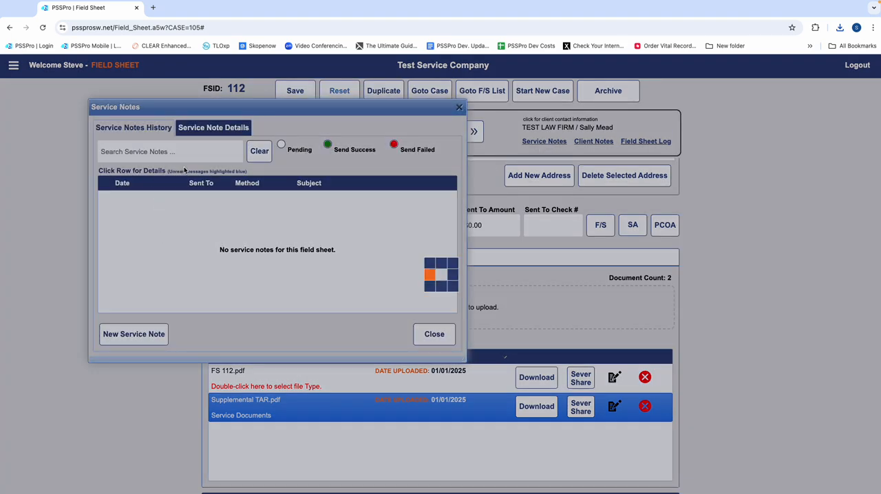
click(434, 333)
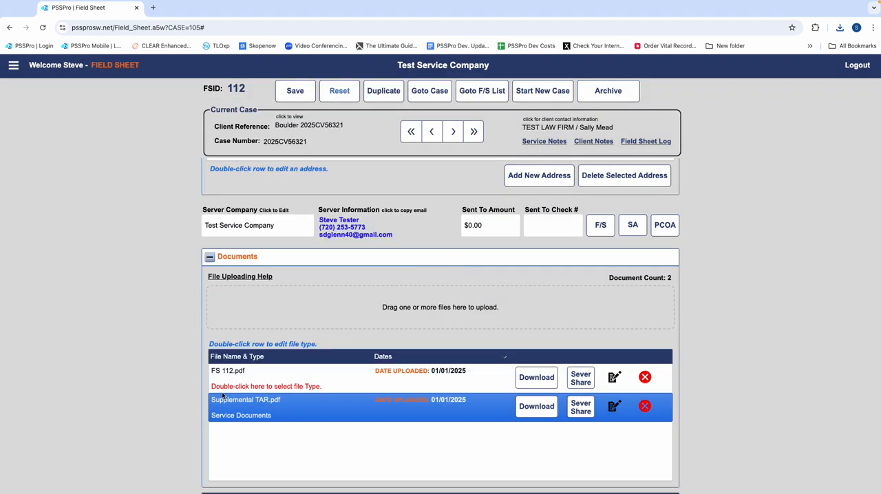
double_click(219, 386)
click(231, 391)
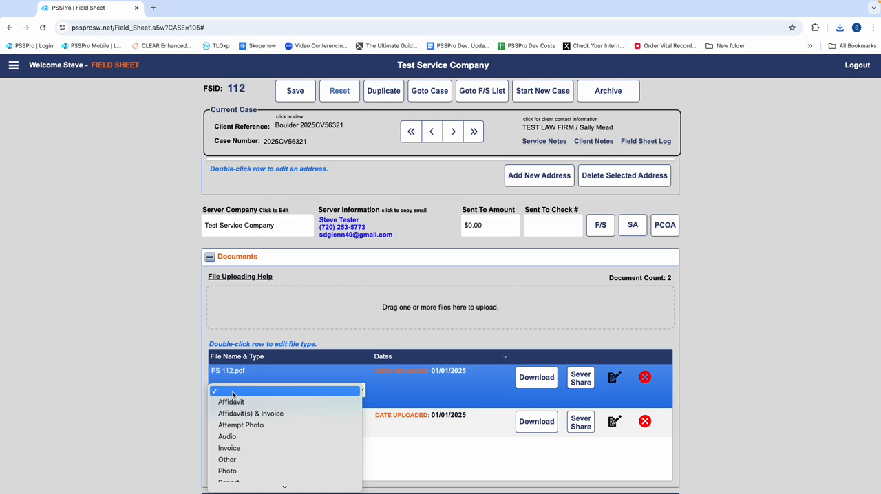
click(239, 459)
click(533, 142)
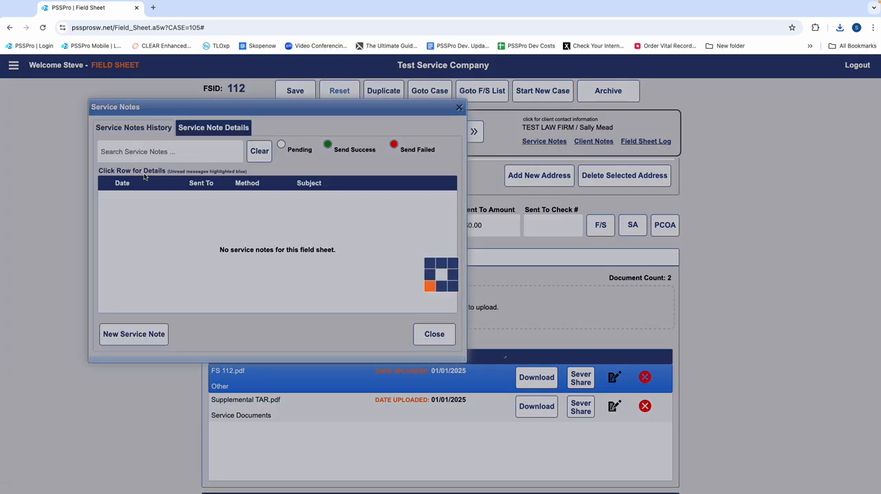
click(140, 332)
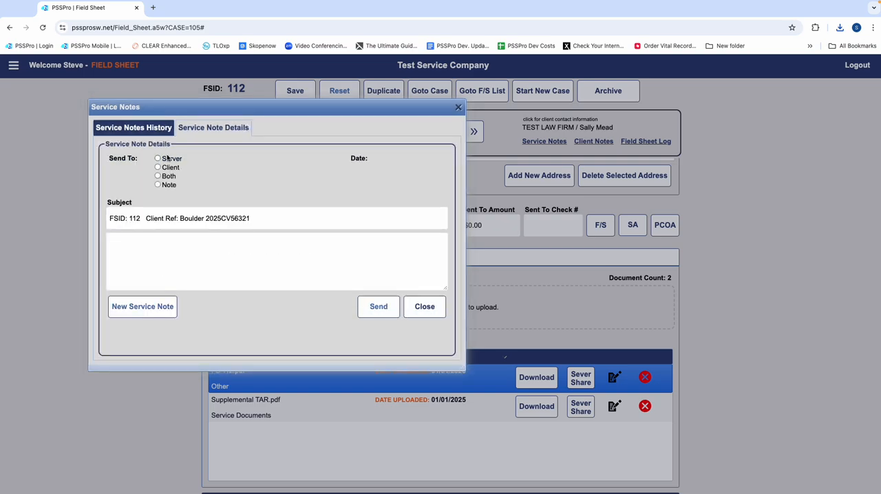
click(119, 305)
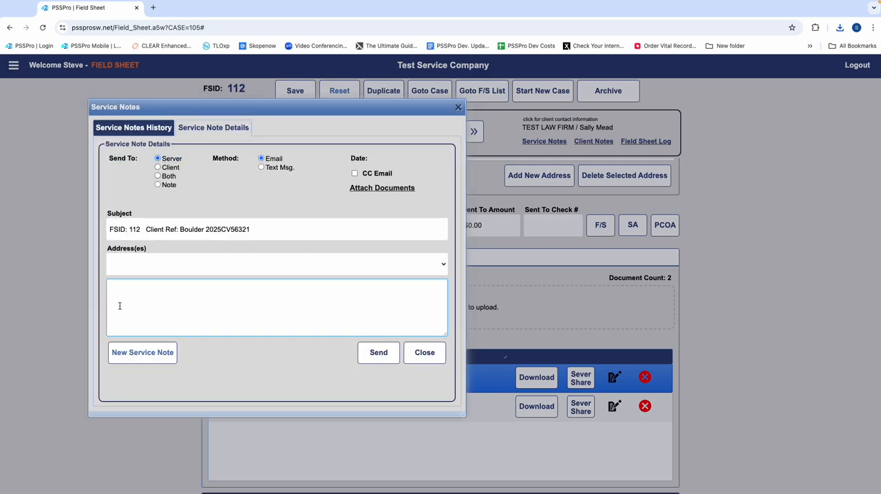
text(Attached for service on S)
text(M)
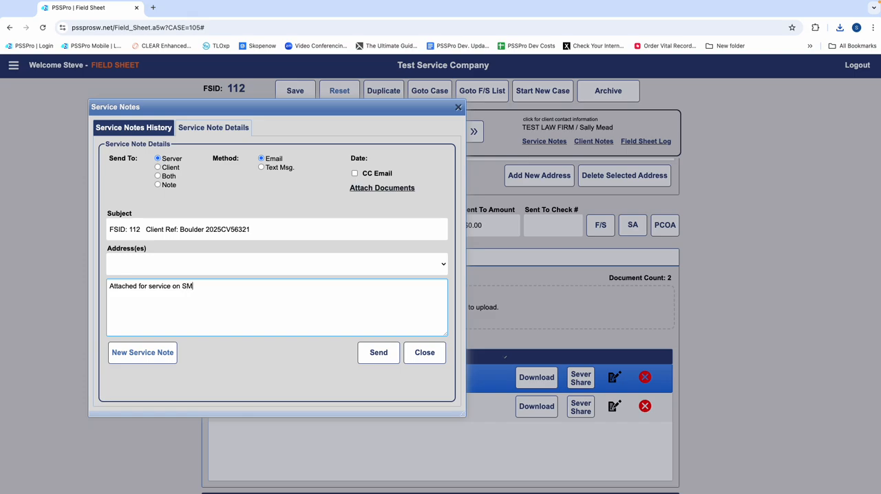
text(ITH GREEN)
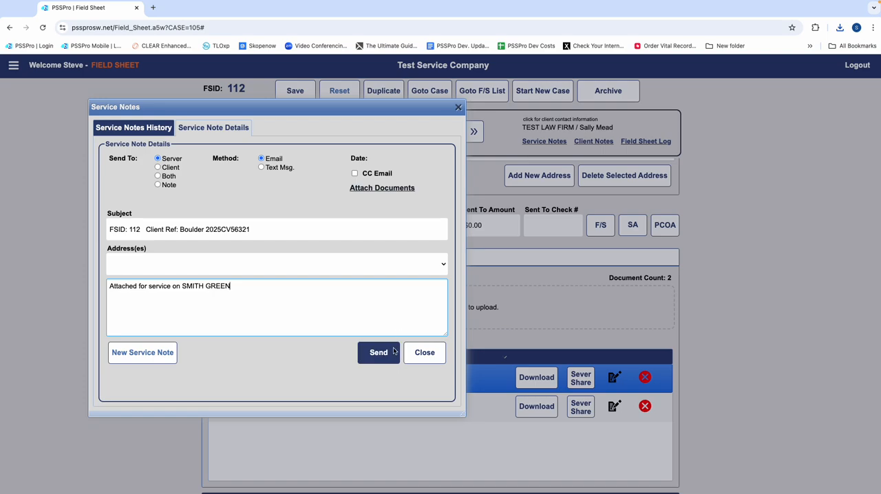
Step: Attach Supplemental TAR.pdf and FS 112.pdf to the service note and send it to the server
click(400, 193)
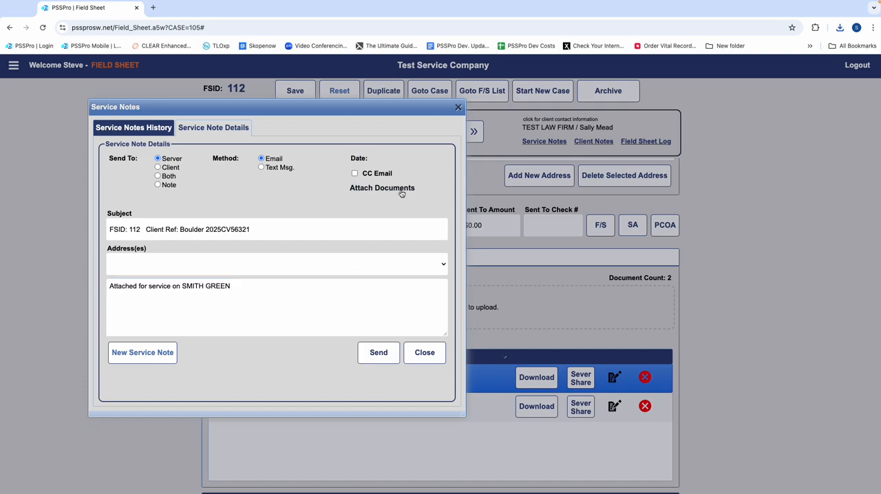
click(465, 312)
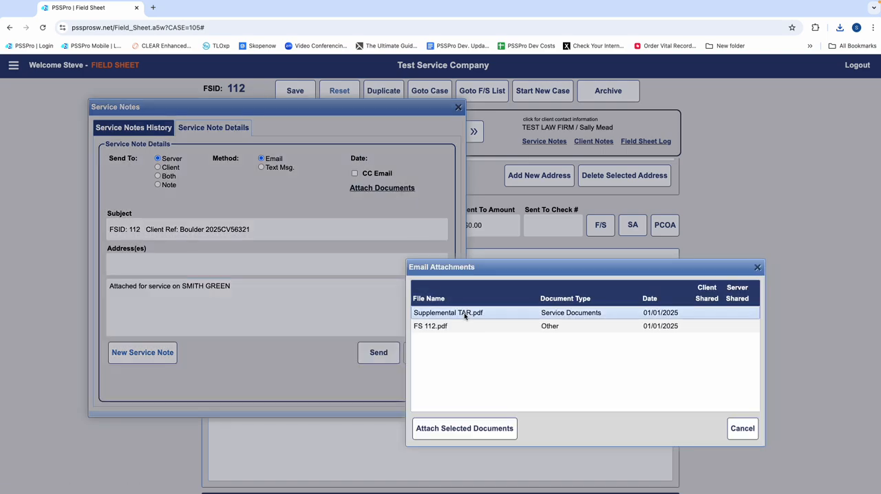
click(460, 325)
click(453, 428)
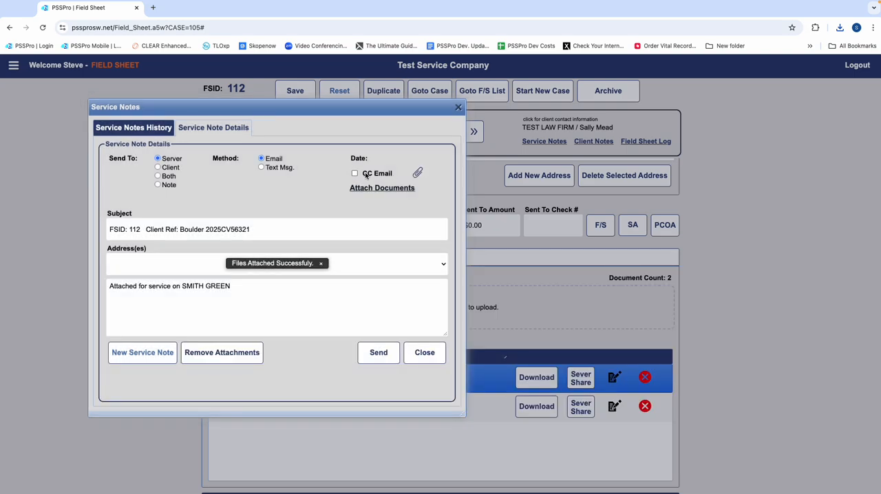
click(420, 175)
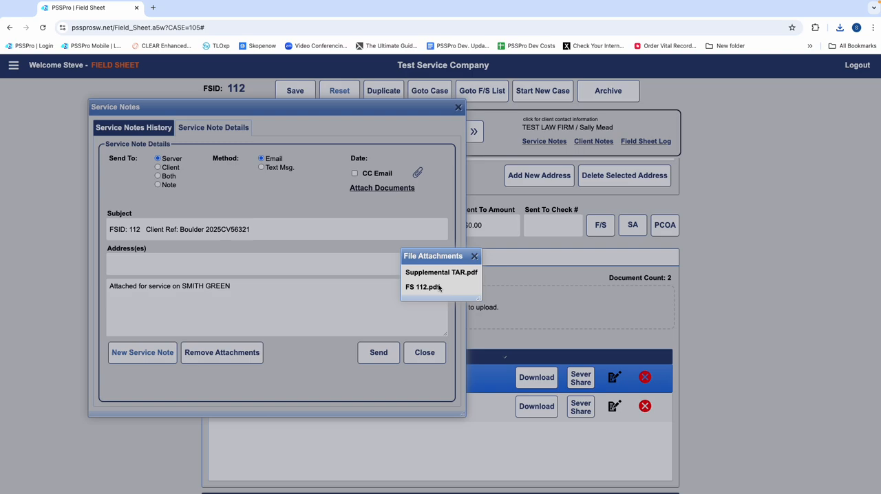
click(475, 256)
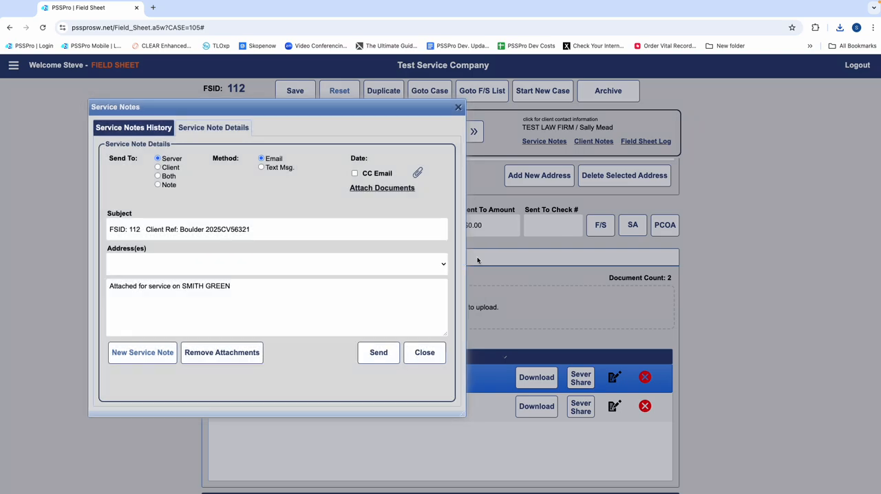
click(378, 352)
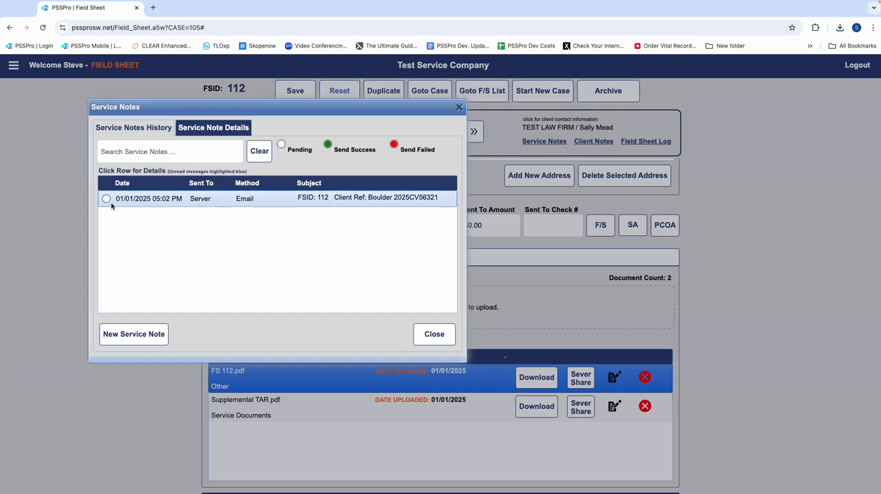
click(425, 335)
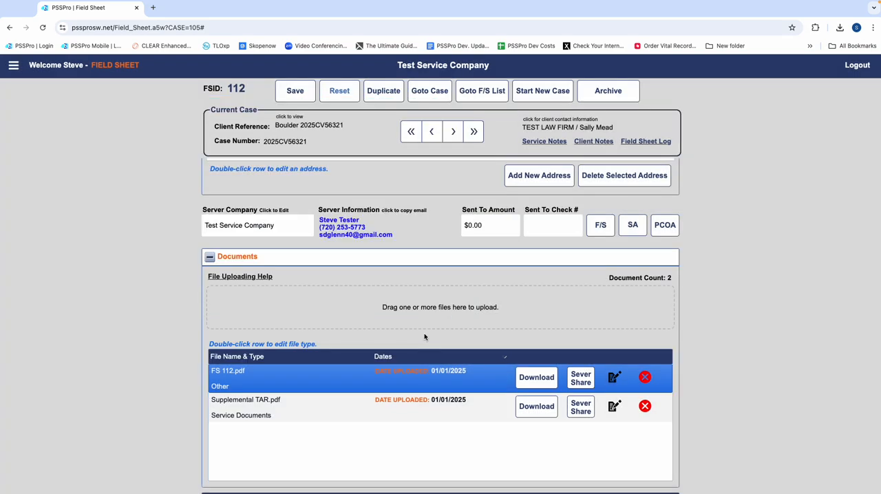
Step: Duplicate the field sheet with its service address, copying the type, compliance date and expiration date, with status Out for Service
scroll(447, 199, up, 4)
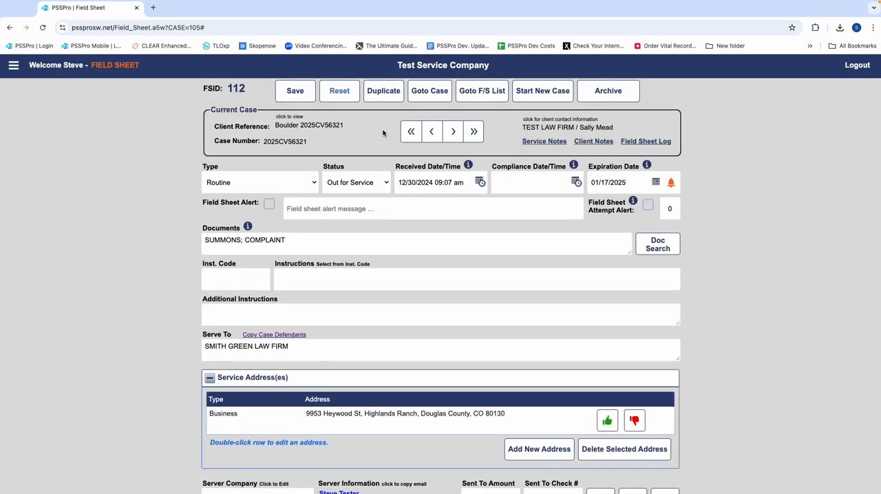
click(384, 90)
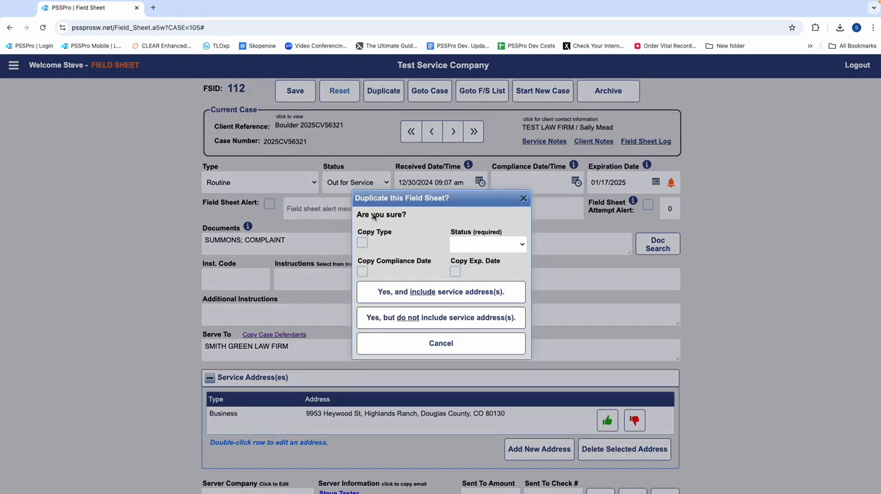
click(362, 242)
click(521, 244)
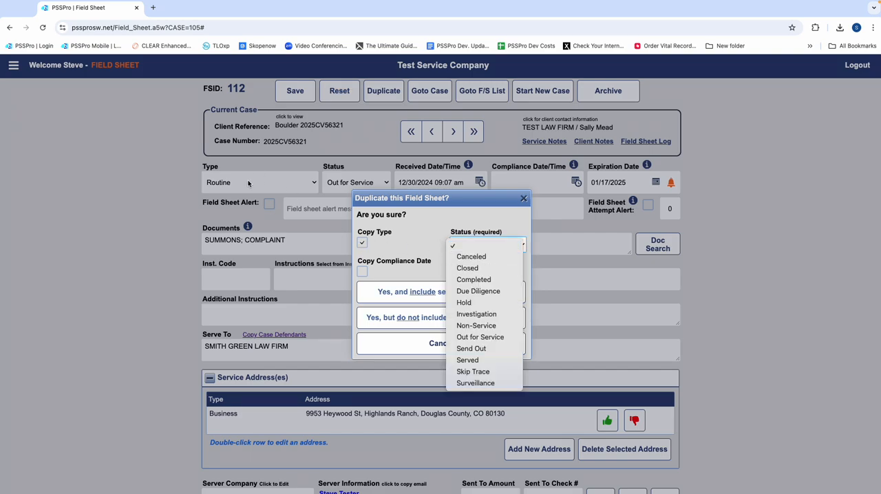
click(474, 337)
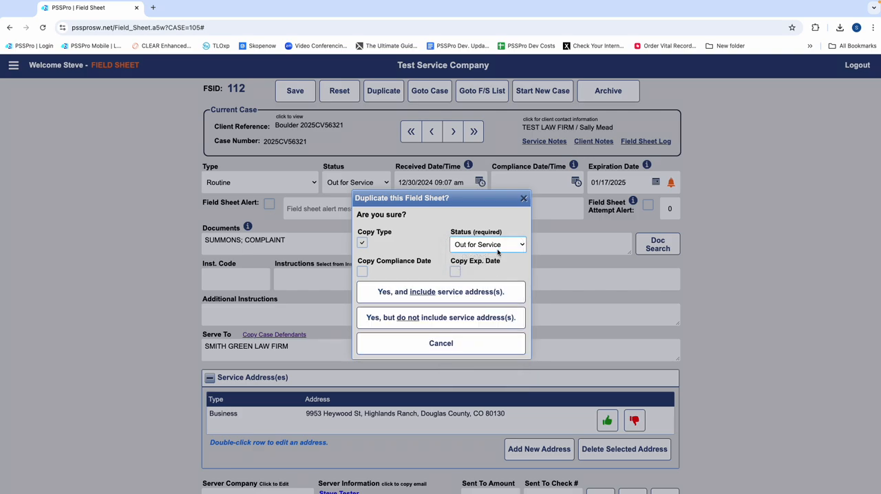
click(362, 272)
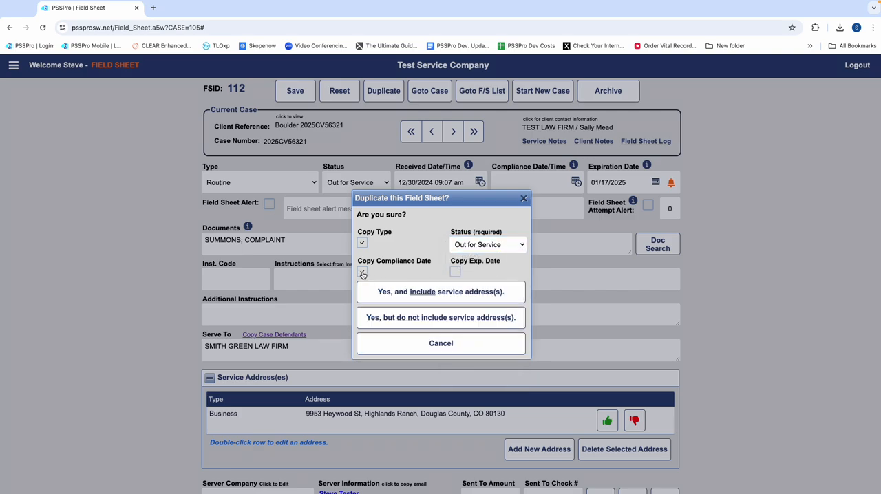
click(454, 273)
click(430, 293)
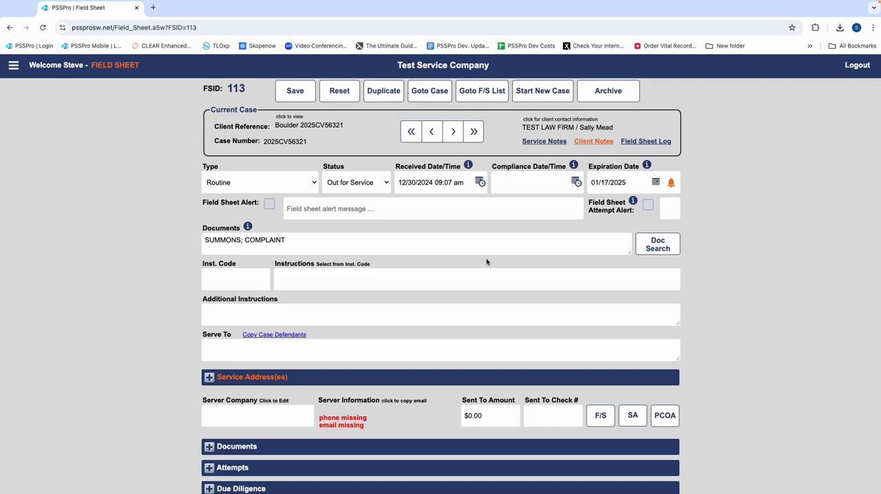
Step: Copy the case defendants into Serve To on the duplicated field sheet, removing SMITH GREEN LAW FIRM to keep only the individual defendant
scroll(486, 259, down, 2)
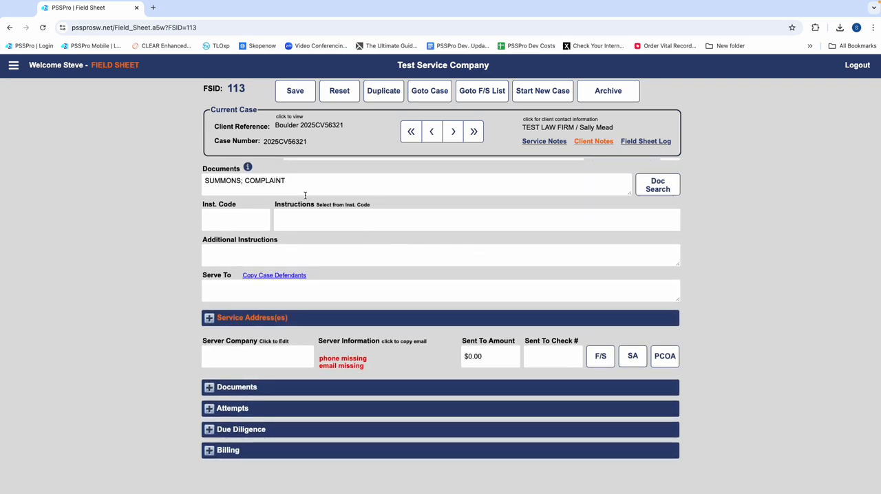
click(273, 275)
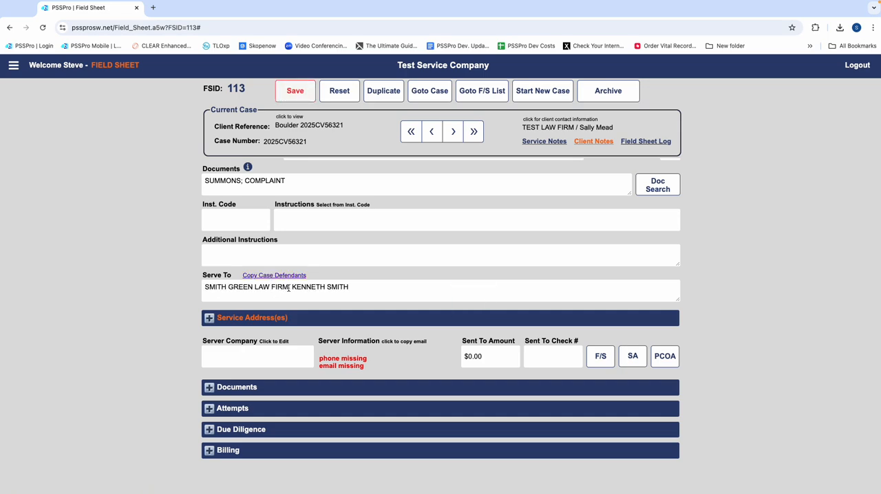
drag(291, 287, 192, 284)
key(BackSpace)
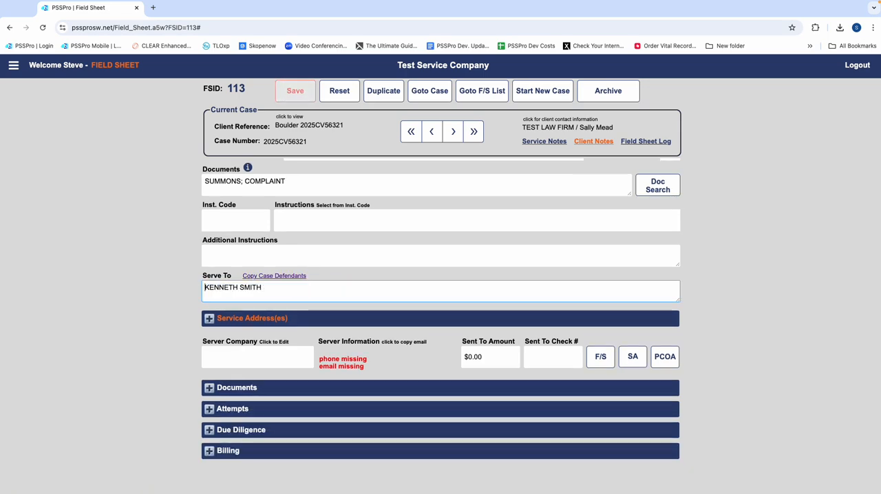
Step: Assign Test Service Company as the process server on the duplicated field sheet
click(301, 359)
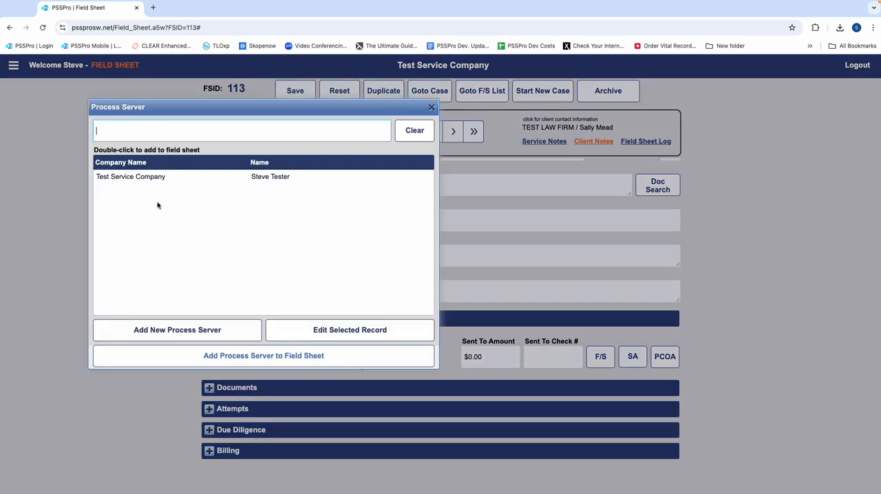
click(161, 180)
click(275, 354)
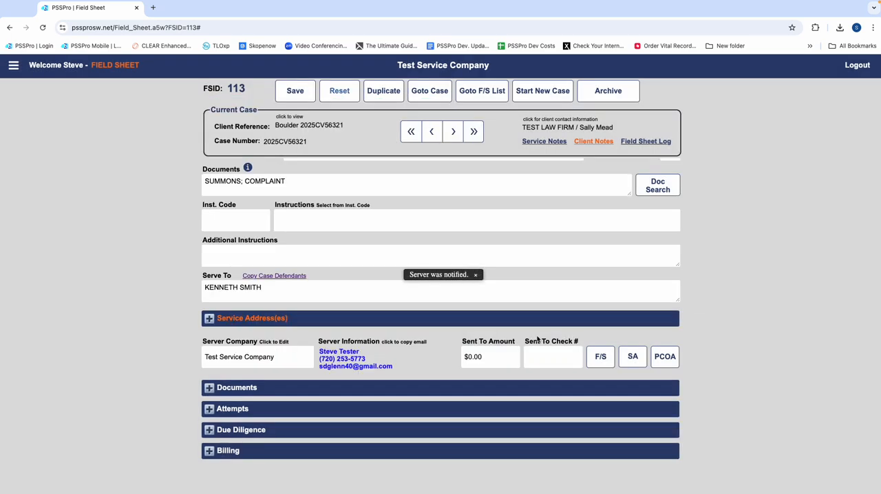
Step: Review the duplicated field sheet's service address and open its documents section
click(208, 322)
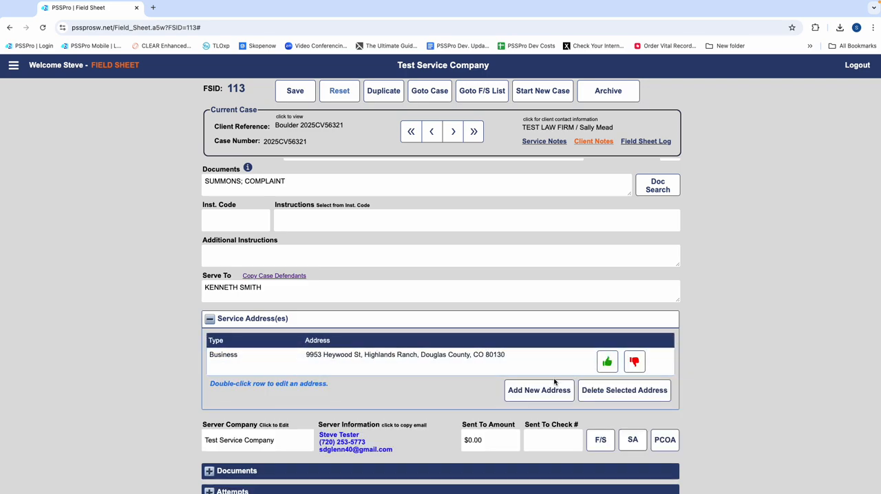
scroll(474, 413, down, 4)
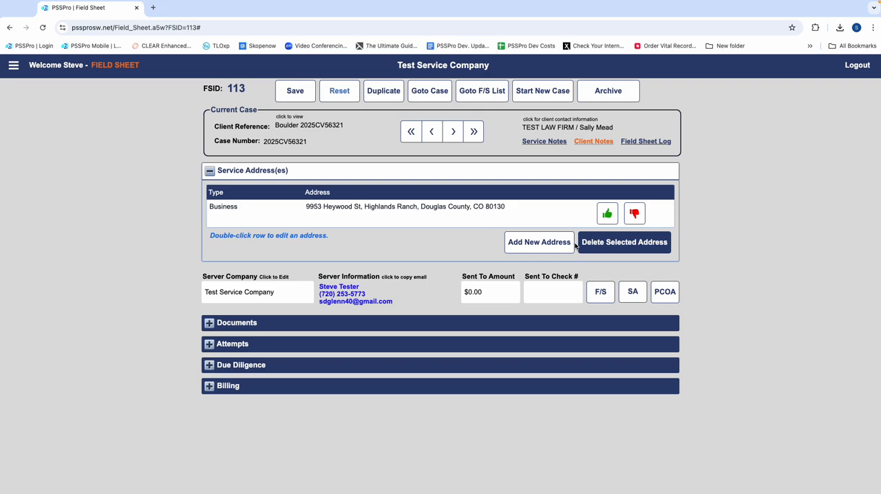
click(210, 329)
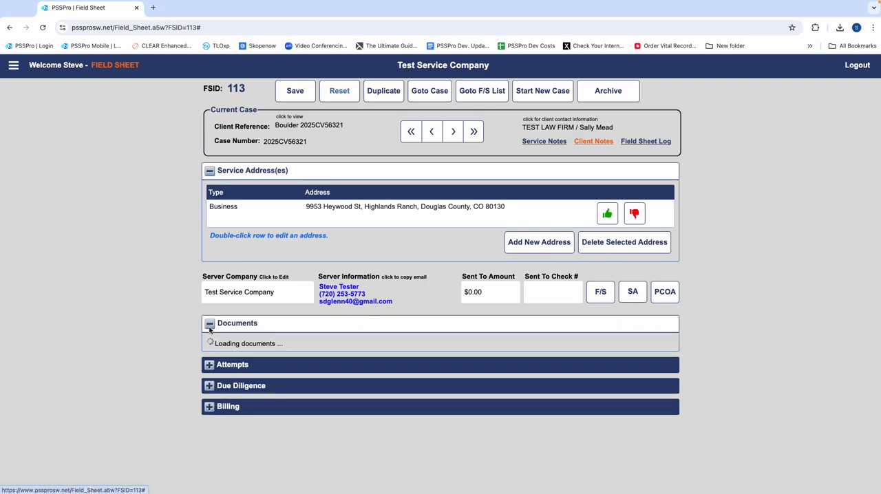